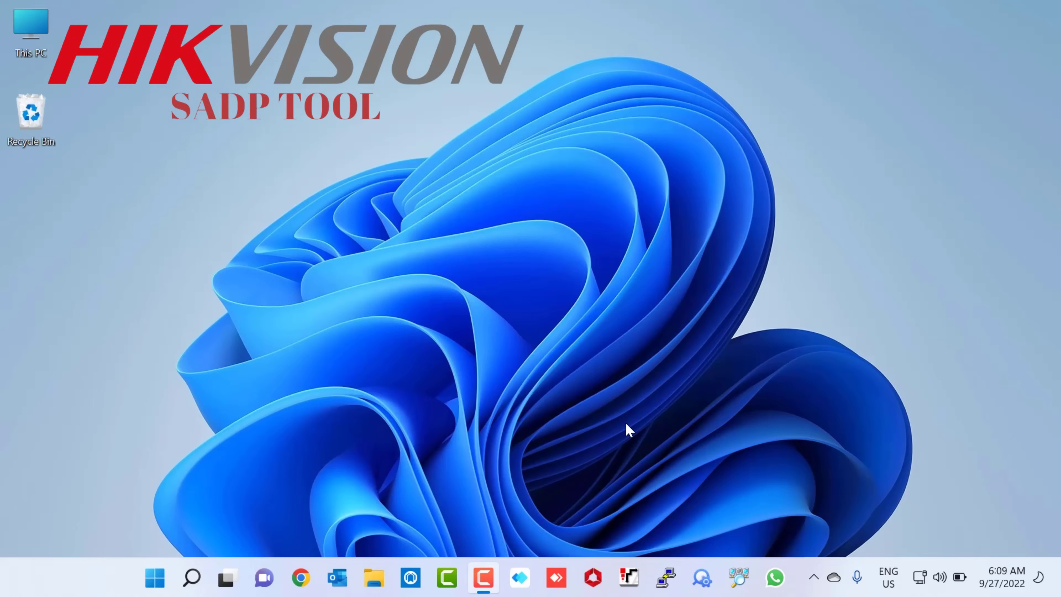
Step: Launch SADP maximized with the Modify Network Parameters panel collapsed
{"action": "left_click", "coordinate": [702, 569]}
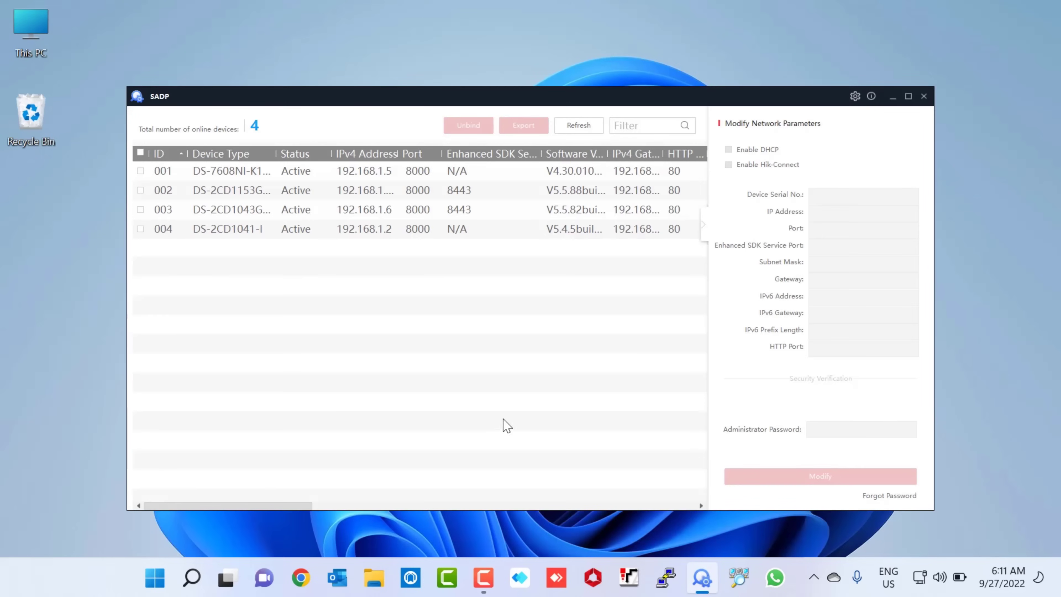
{"action": "left_click", "coordinate": [909, 97]}
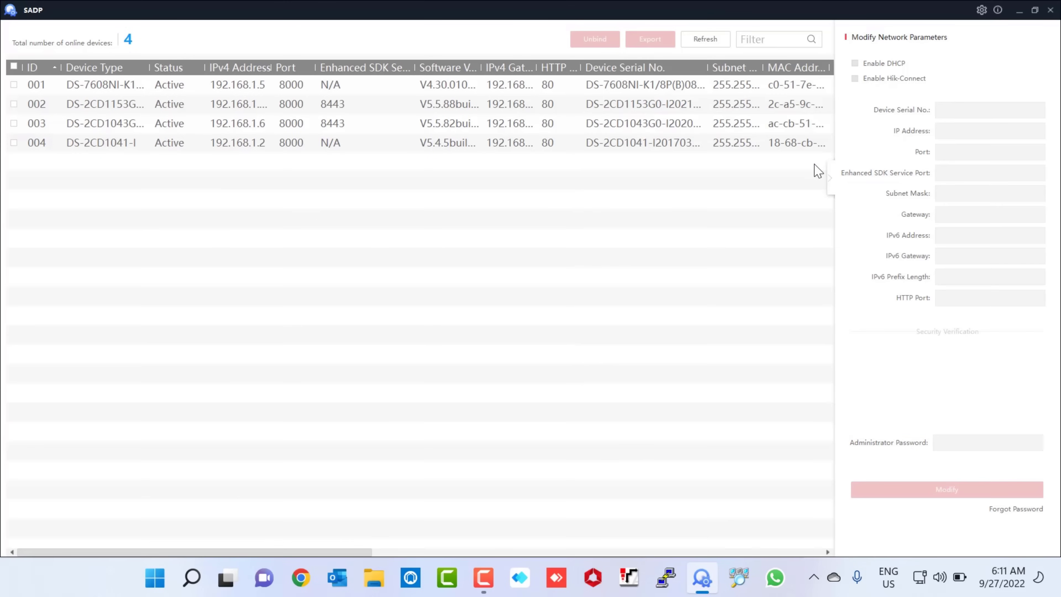
{"action": "left_click", "coordinate": [831, 178]}
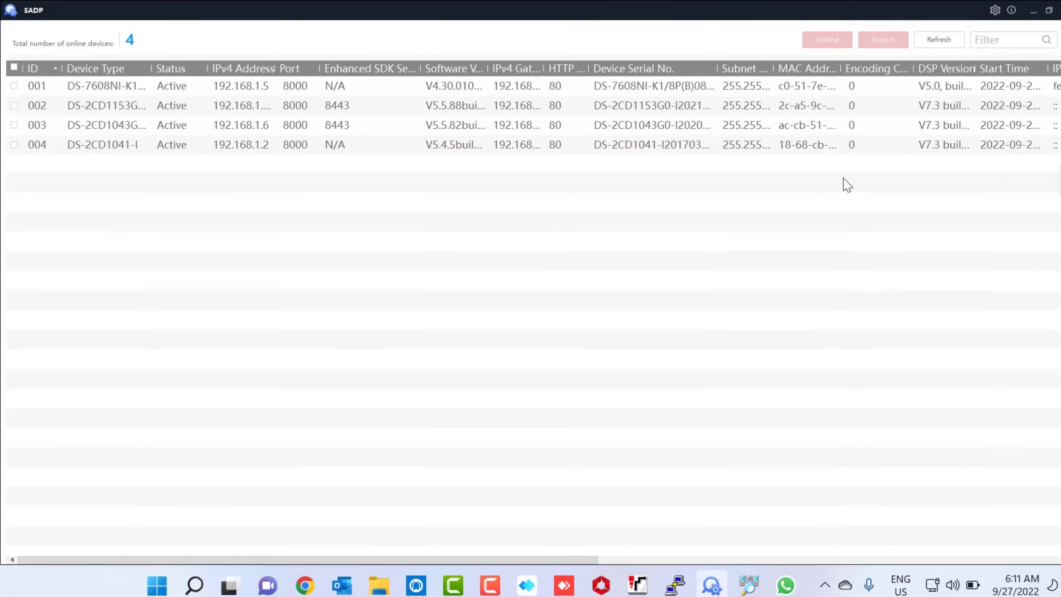
Step: Sort the device list by type, IPv4, MAC and serial, then by ID, and tick recorder 001 at 192.168.1.5
{"action": "left_click", "coordinate": [169, 144]}
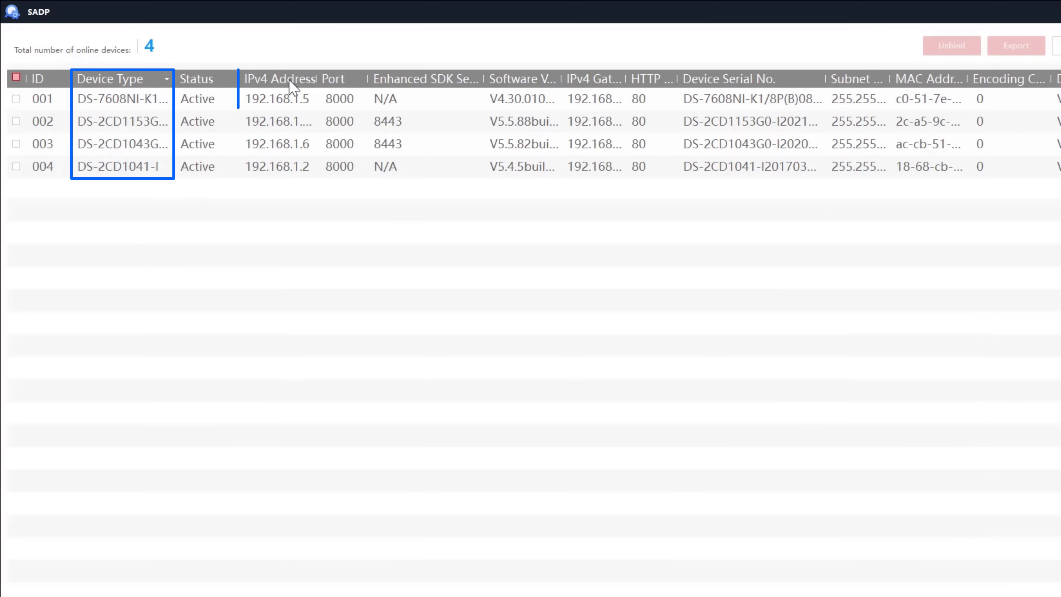
{"action": "left_click", "coordinate": [302, 86]}
{"action": "left_click", "coordinate": [303, 86]}
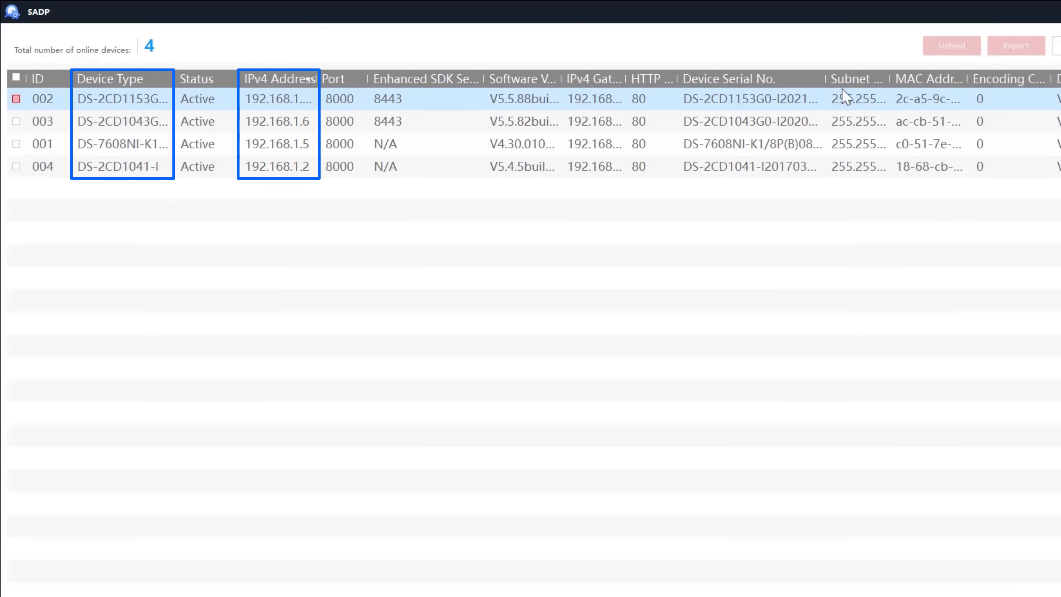
{"action": "double_click", "coordinate": [965, 74]}
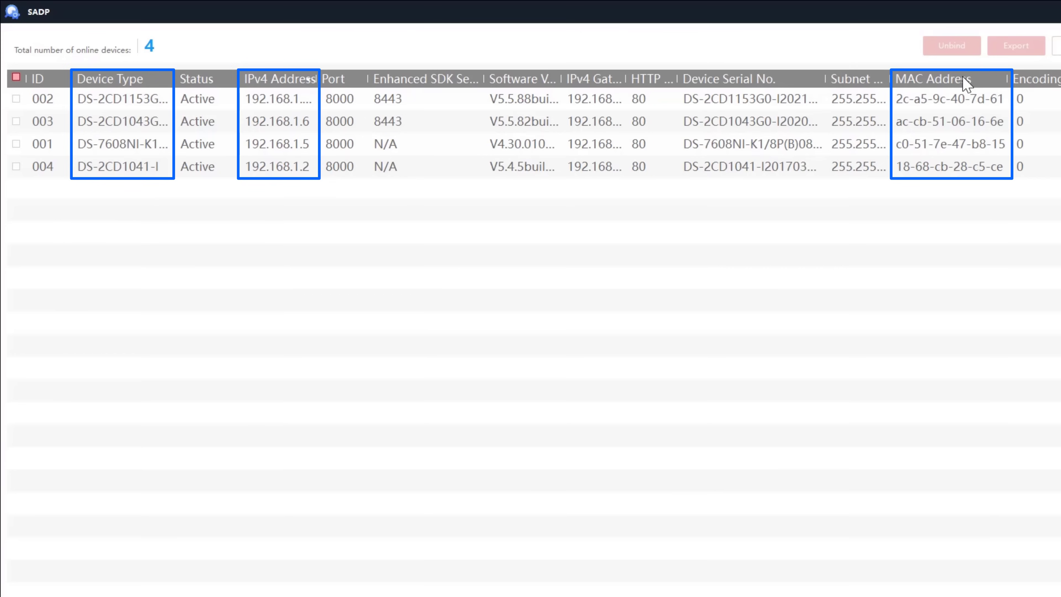
{"action": "left_click", "coordinate": [965, 82]}
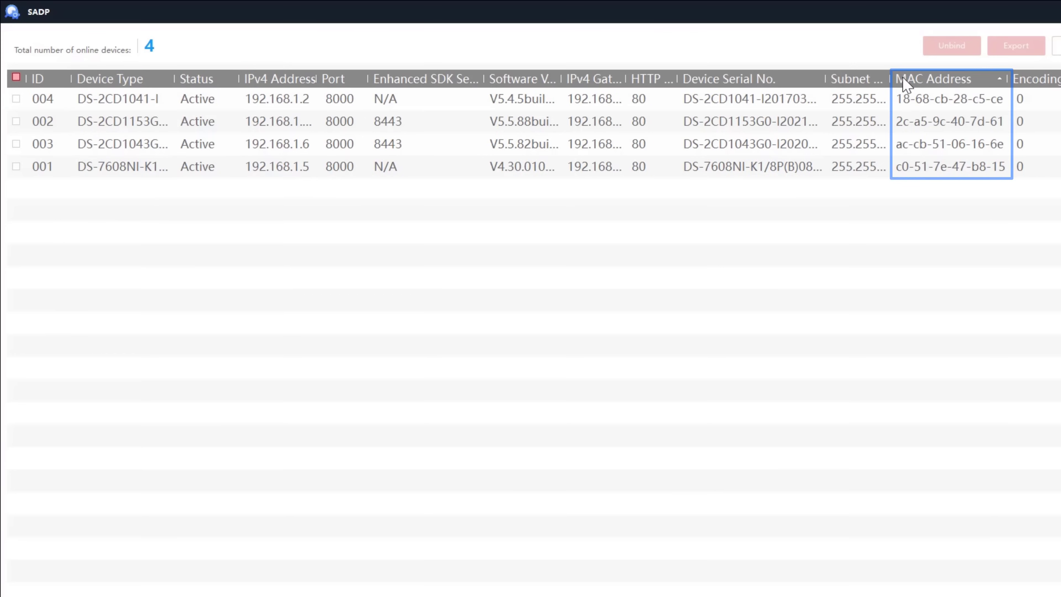
{"action": "left_click", "coordinate": [762, 84]}
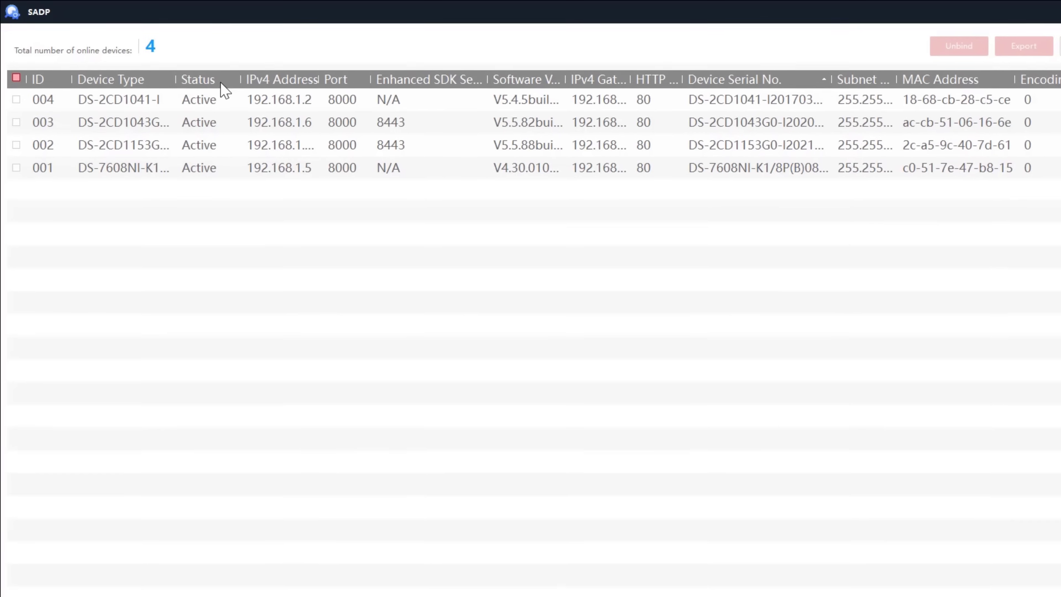
{"action": "left_click", "coordinate": [48, 82]}
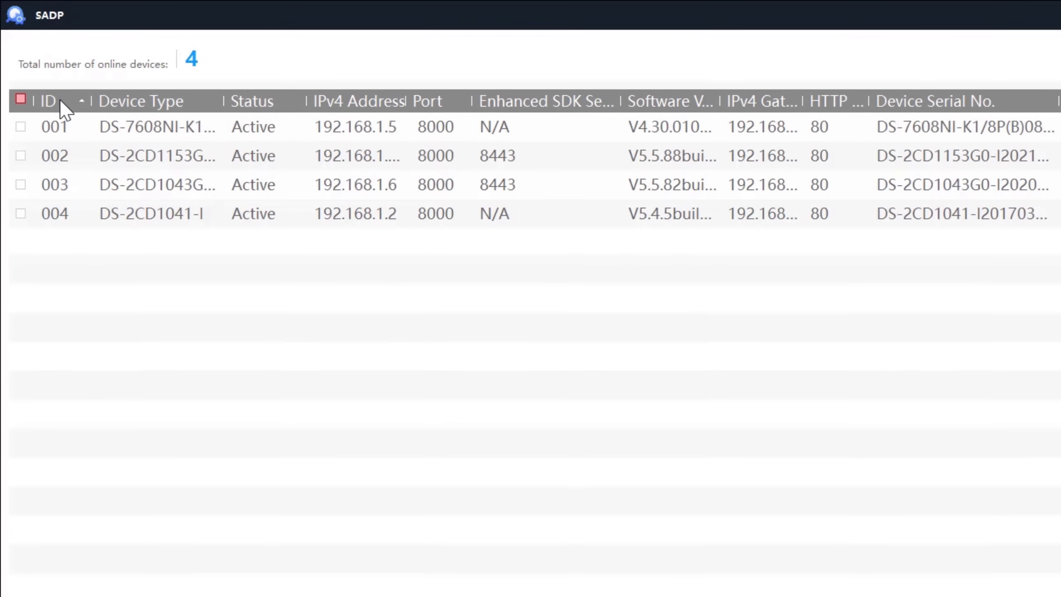
{"action": "left_click", "coordinate": [61, 121]}
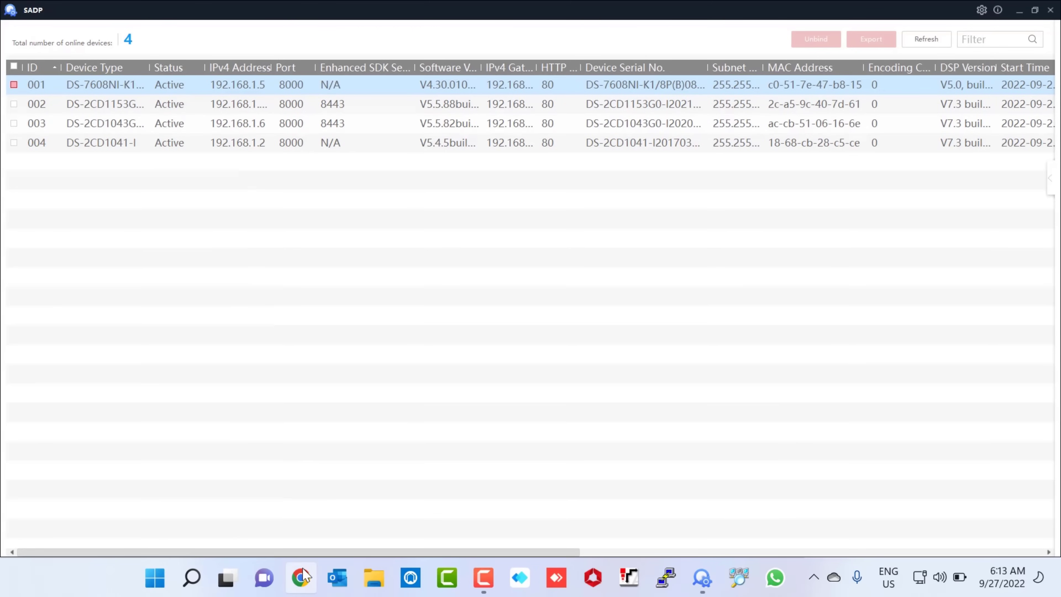
Step: In Chrome, go to 192.168.1.5 to load the recorder's web login page
{"action": "left_click", "coordinate": [301, 576]}
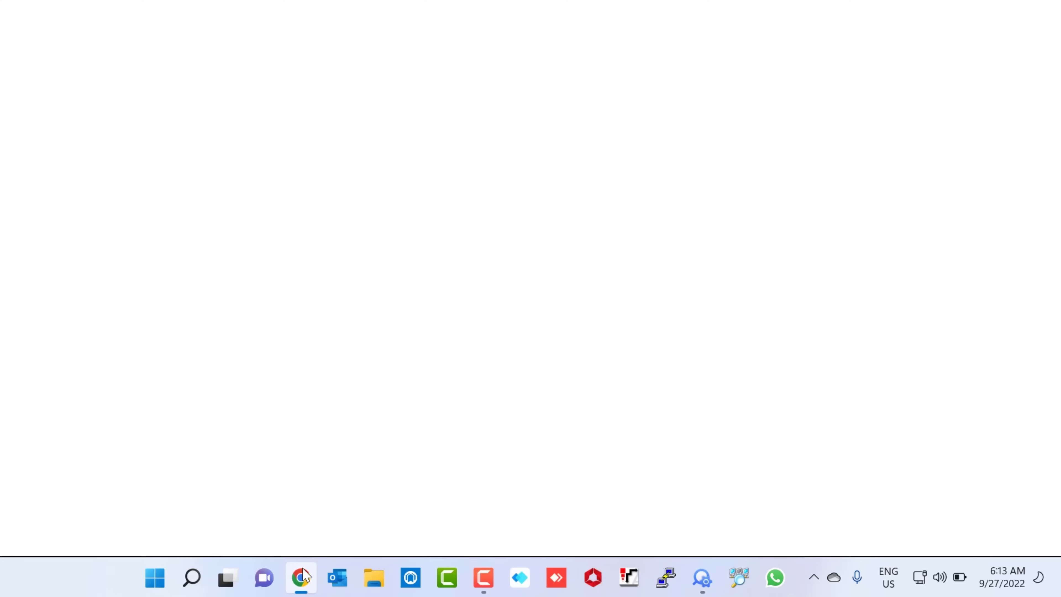
{"action": "left_click", "coordinate": [535, 37]}
{"action": "type", "text": "192"}
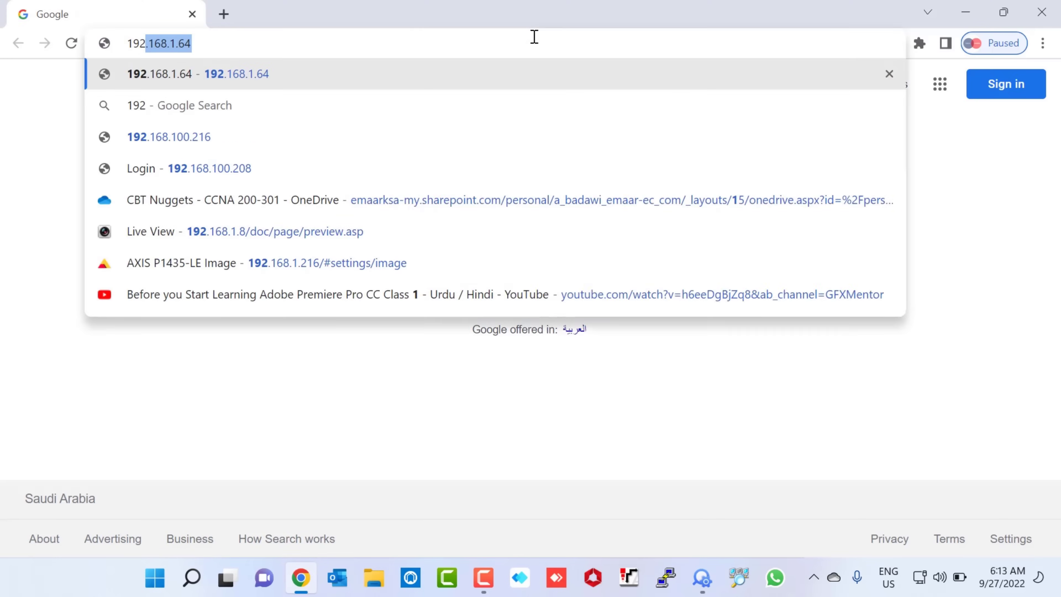
{"action": "type", "text": ".168"}
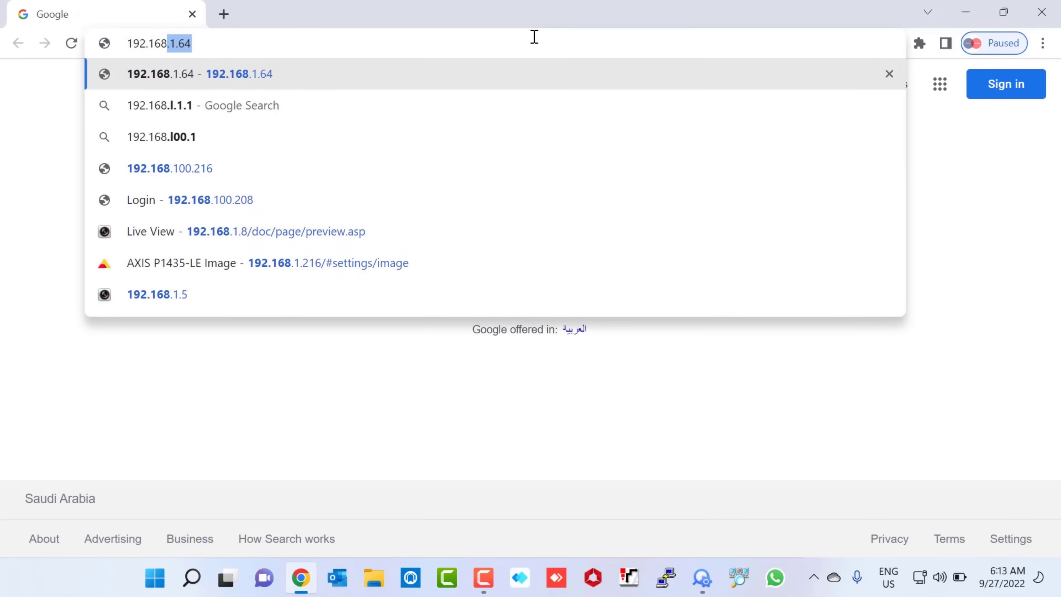
{"action": "type", "text": ".1.5"}
{"action": "key", "text": "Return"}
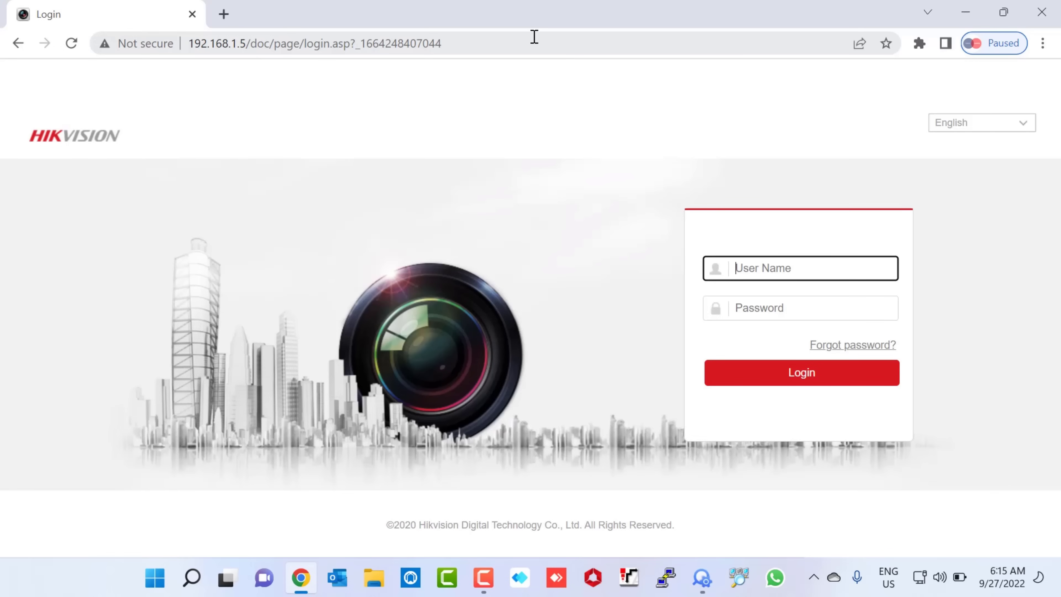
Step: Log in as admin with the account password and decline Chrome's save-password offer
{"action": "type", "text": "admin"}
{"action": "key", "text": "Tab"}
{"action": "type", "text": "*******"}
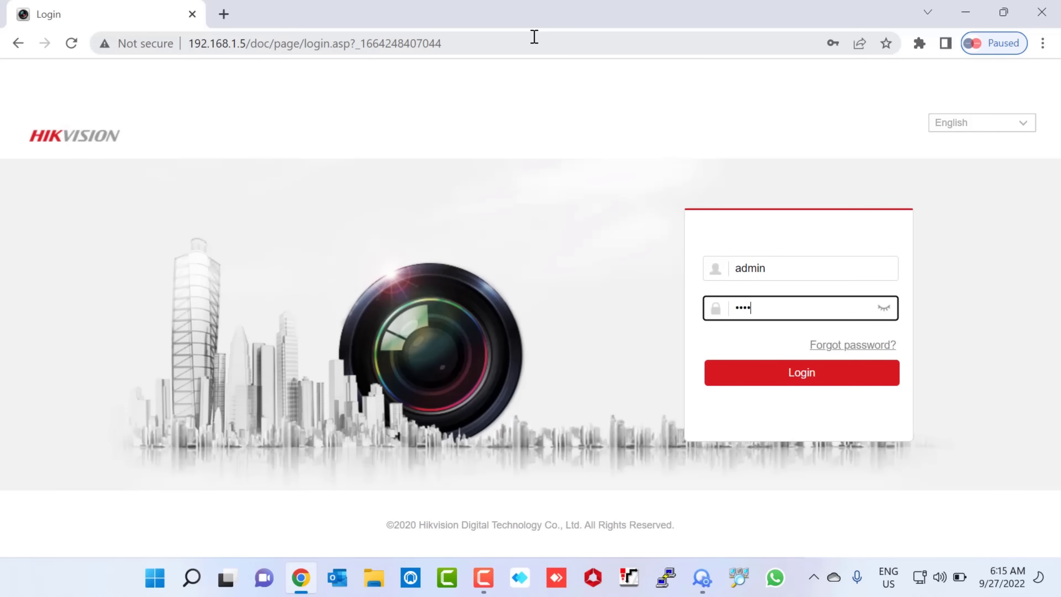
{"action": "type", "text": "**"}
{"action": "left_click", "coordinate": [749, 376]}
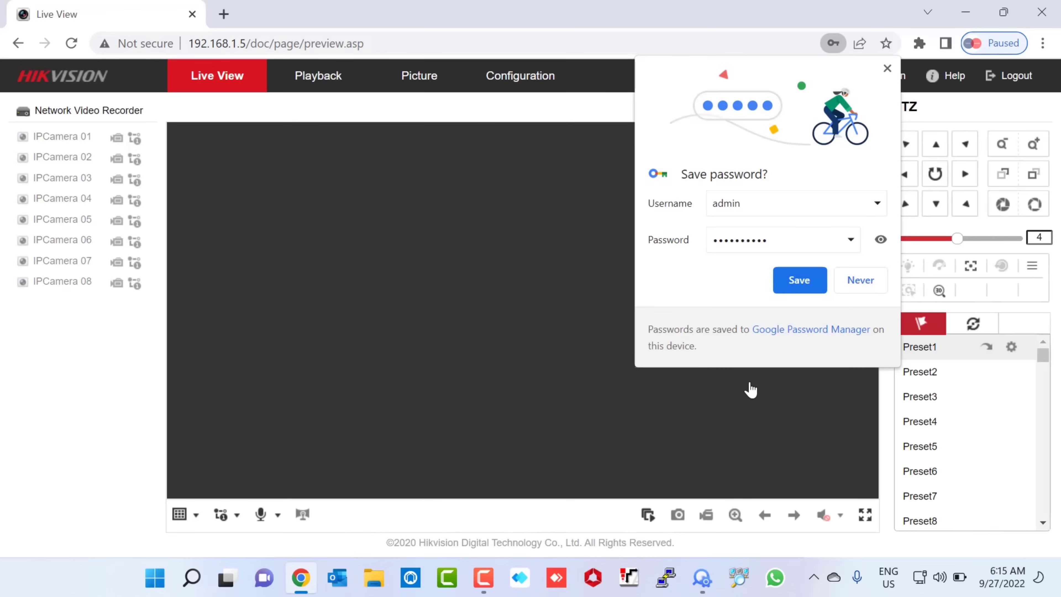
{"action": "left_click", "coordinate": [887, 68]}
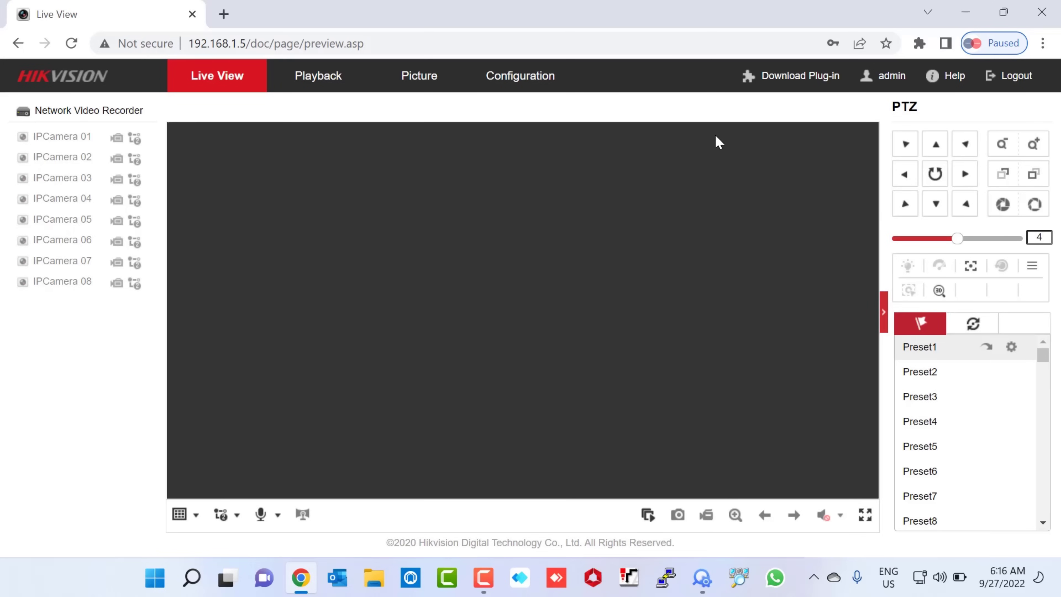
Step: Go to Configuration > System > Camera Management > IP Camera to list channels D1–D8
{"action": "left_click", "coordinate": [514, 78]}
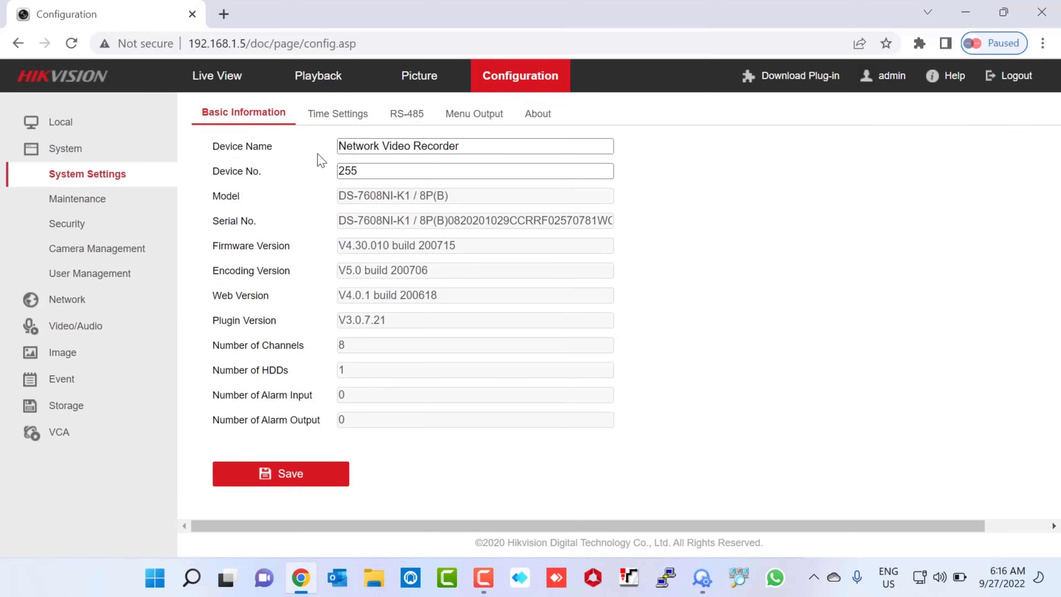
{"action": "left_click", "coordinate": [147, 252]}
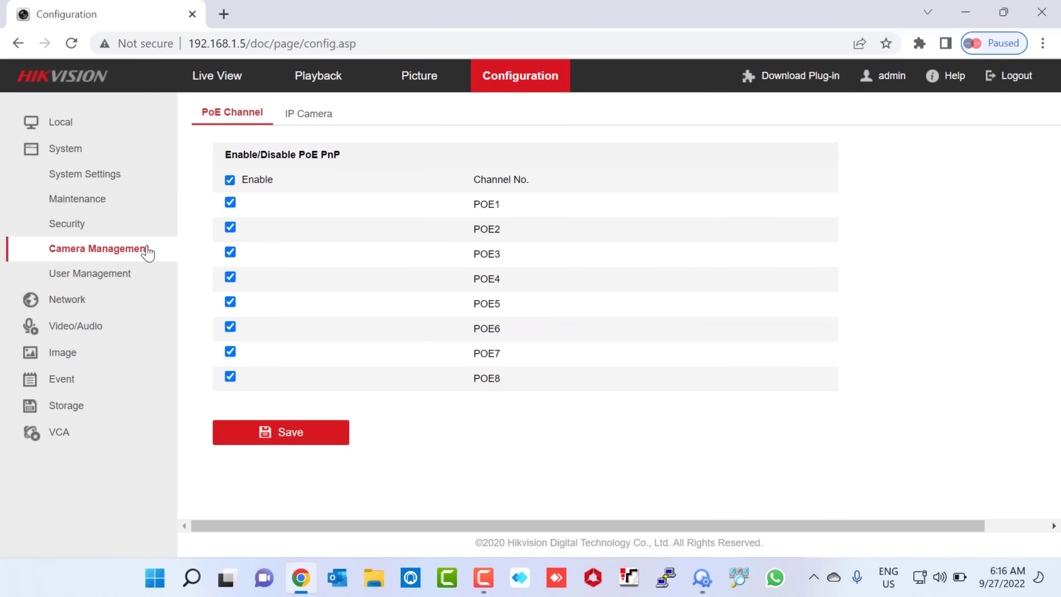
{"action": "left_click", "coordinate": [322, 126]}
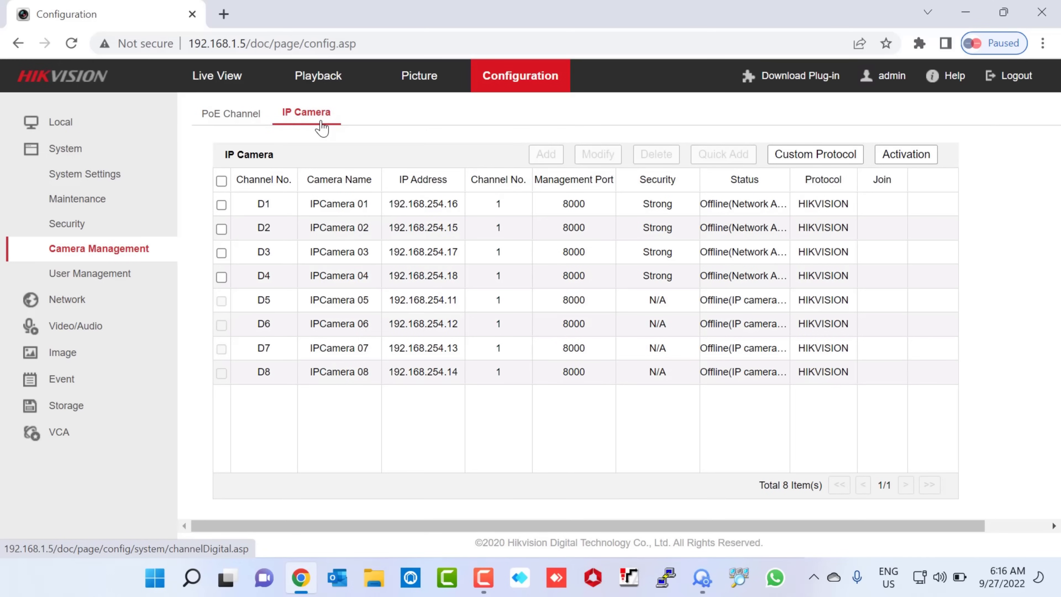
{"action": "left_click_drag", "start_coordinate": [389, 204], "coordinate": [455, 372]}
{"action": "left_click_drag", "start_coordinate": [258, 206], "coordinate": [852, 386]}
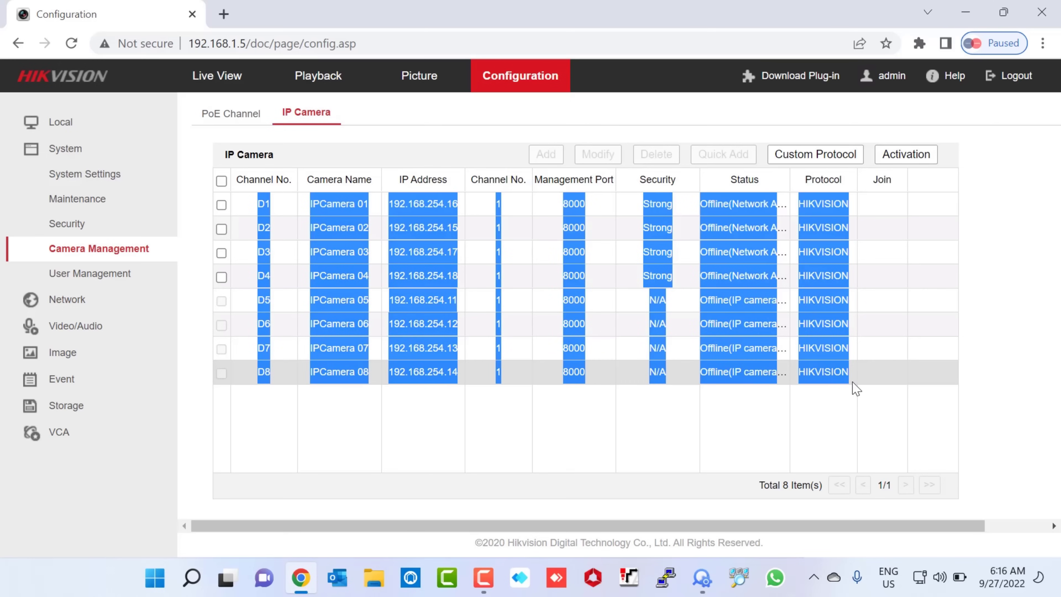
{"action": "left_click", "coordinate": [847, 423]}
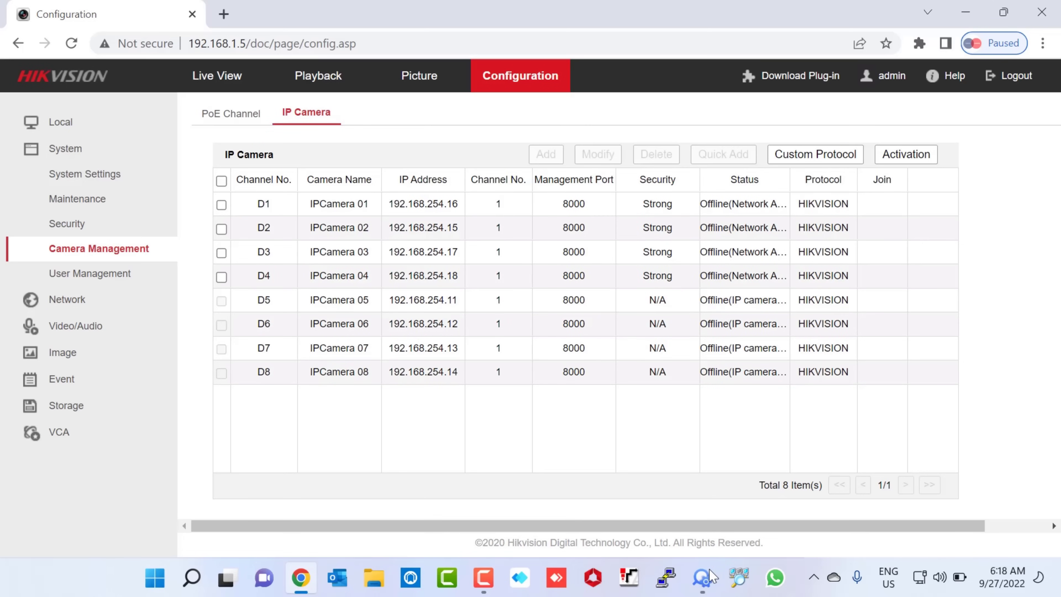
Step: Back in SADP, inspect cameras 002–004 and widen the IPv4 column to reveal 192.168.1.13
{"action": "left_click", "coordinate": [703, 578]}
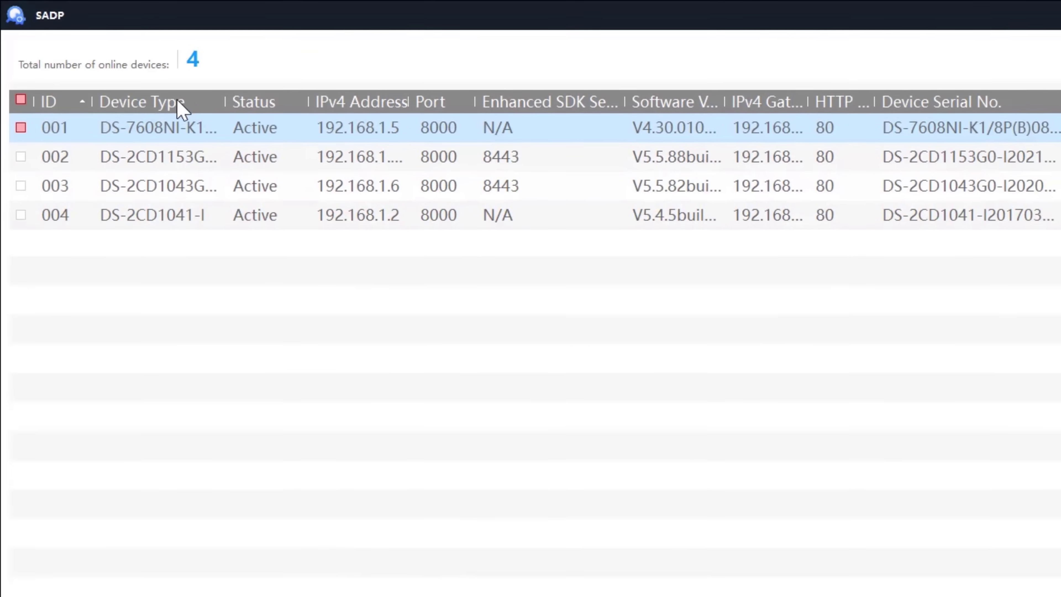
{"action": "left_click", "coordinate": [141, 148]}
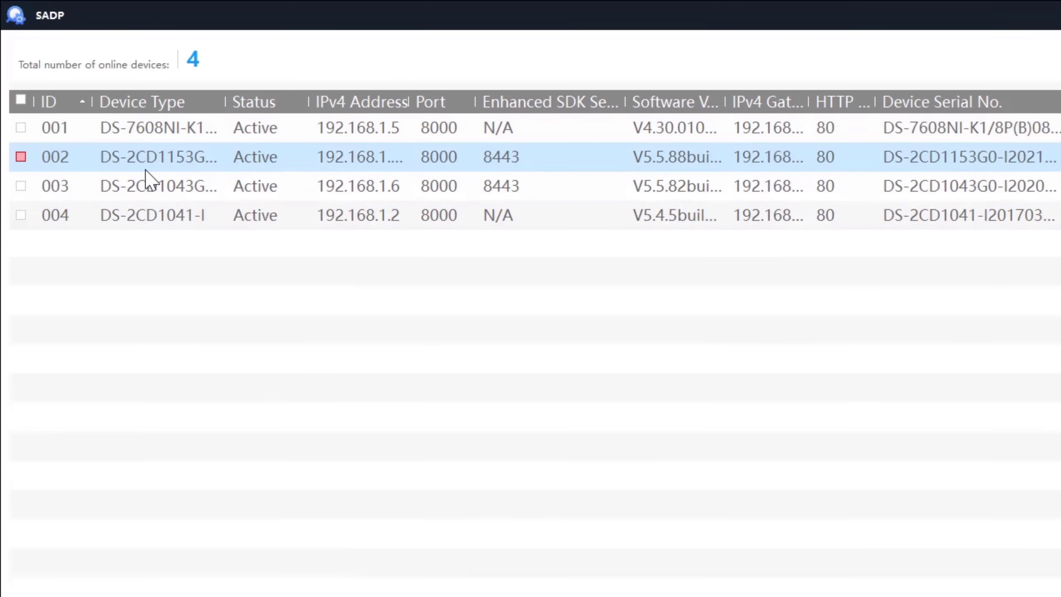
{"action": "left_click", "coordinate": [147, 180]}
{"action": "left_click", "coordinate": [153, 212]}
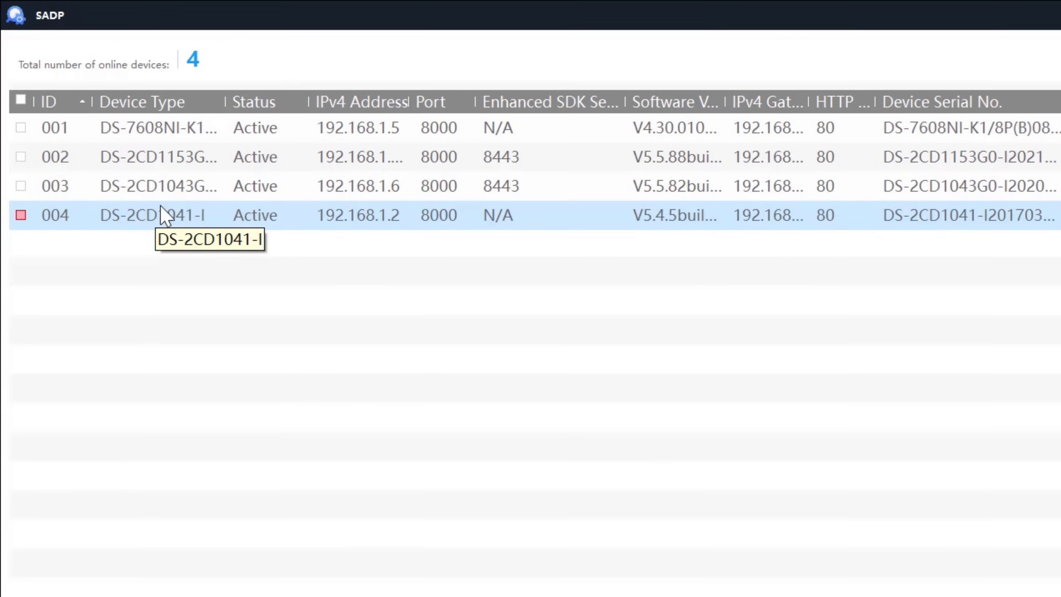
{"action": "left_click", "coordinate": [178, 156]}
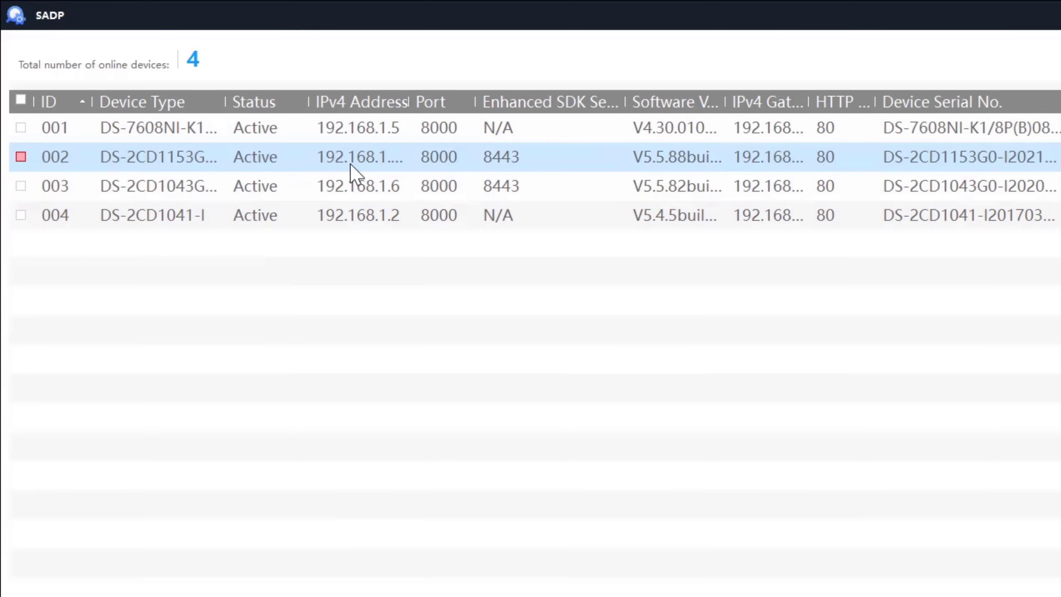
{"action": "left_click_drag", "start_coordinate": [409, 101], "coordinate": [412, 101]}
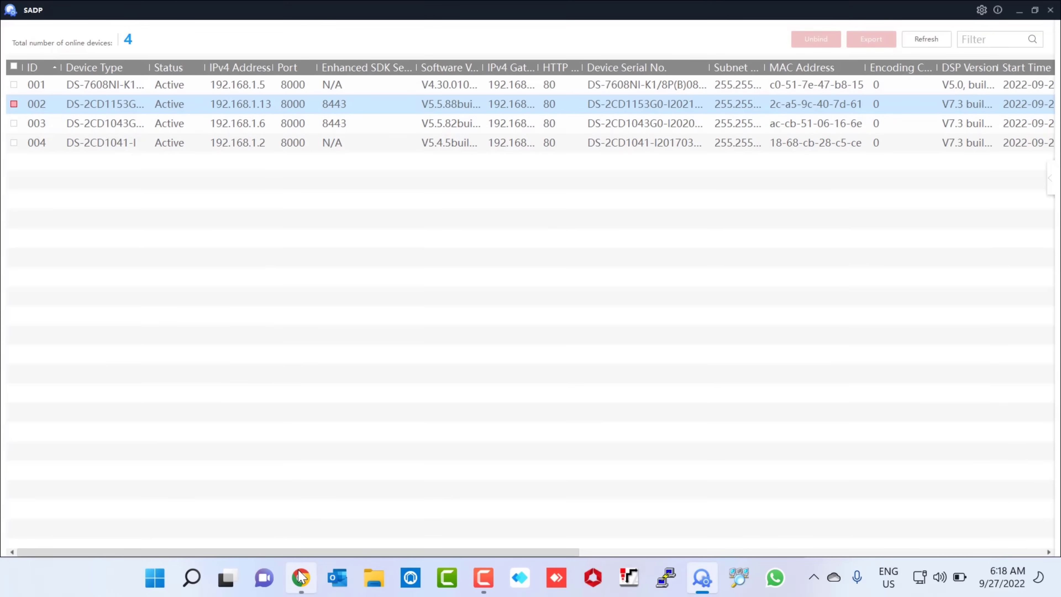
Step: Open channel D1's Modify dialog and replace its address 192.168.254.16 with 192.168.1.13
{"action": "left_click", "coordinate": [301, 578]}
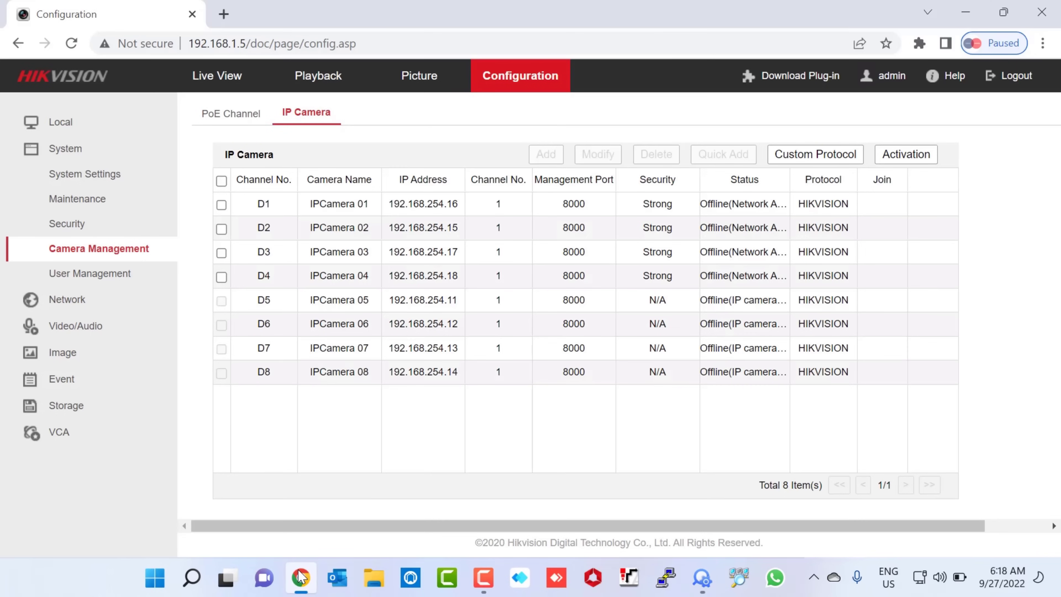
{"action": "left_click_drag", "start_coordinate": [258, 205], "coordinate": [271, 208]}
{"action": "left_click", "coordinate": [221, 205]}
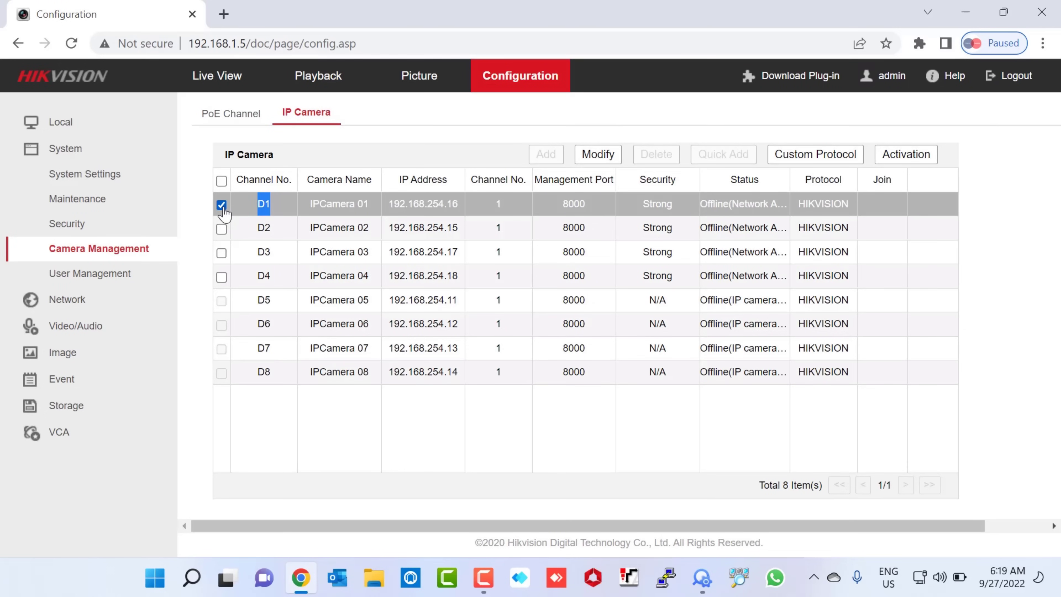
{"action": "left_click", "coordinate": [603, 154]}
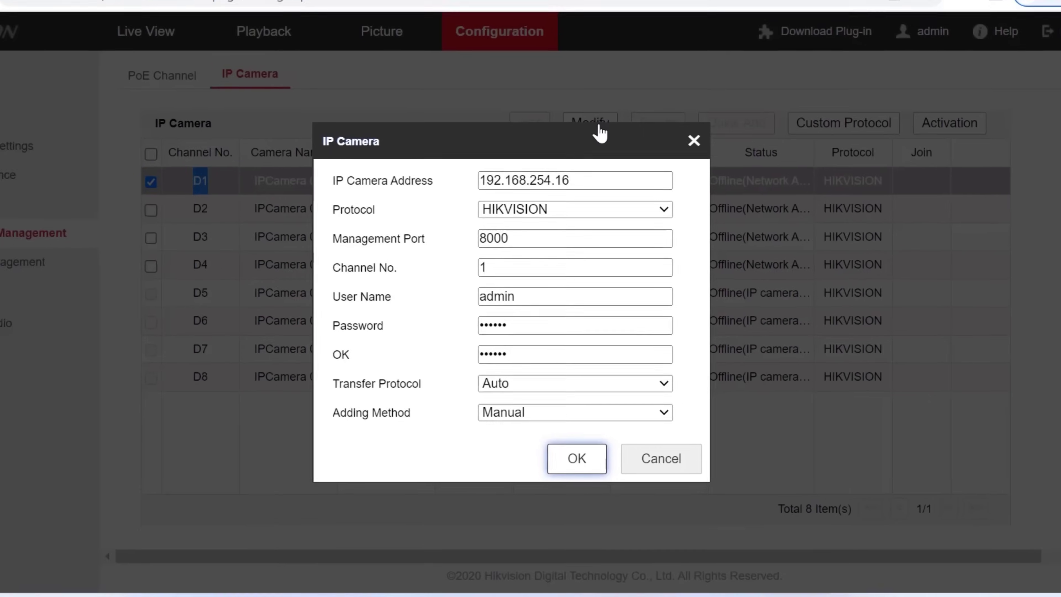
{"action": "left_click", "coordinate": [570, 183]}
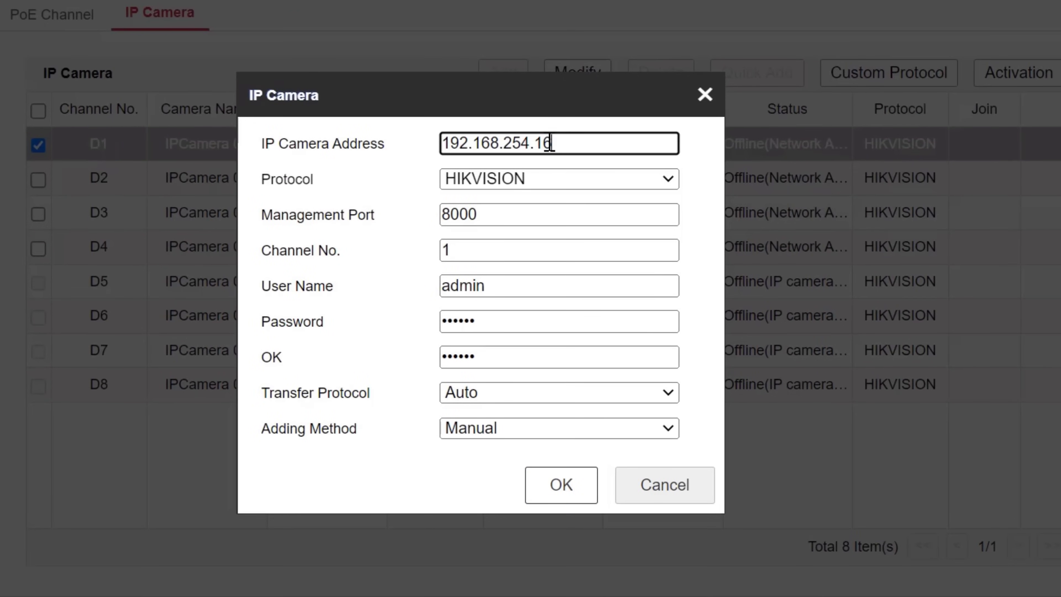
{"action": "left_click_drag", "start_coordinate": [550, 143], "coordinate": [433, 140]}
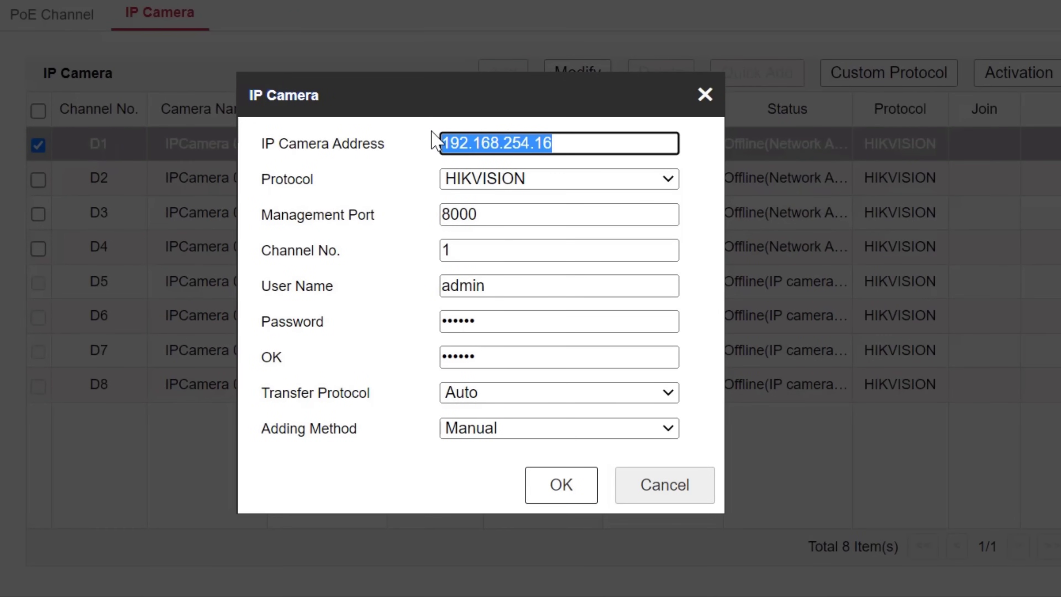
{"action": "type", "text": "192.1"}
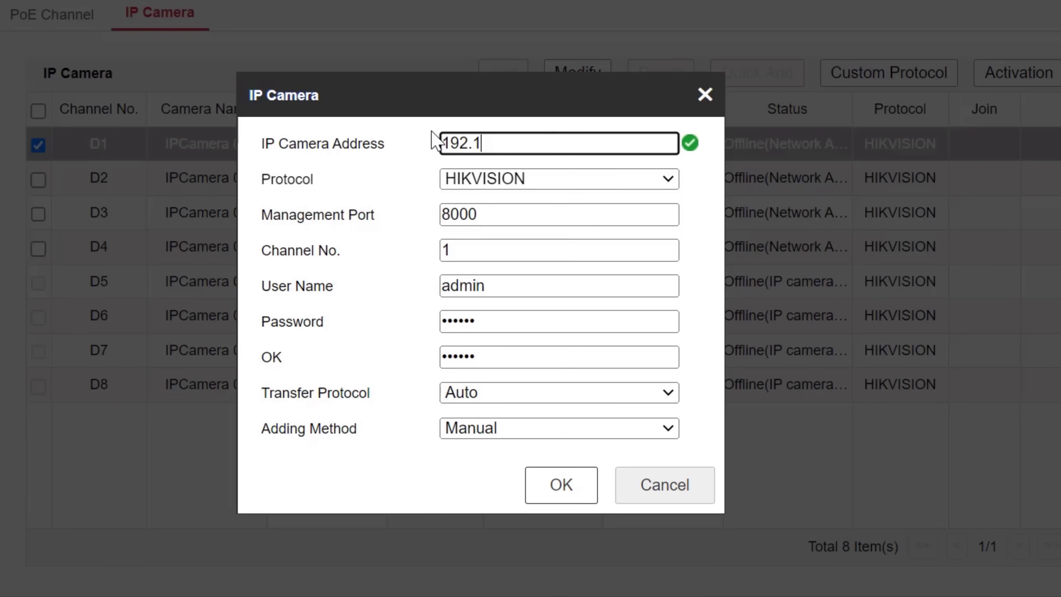
{"action": "type", "text": "68.1.13"}
Step: Enter the camera's new password in D1's Password and Confirm fields
{"action": "left_click_drag", "start_coordinate": [506, 319], "coordinate": [398, 318]}
{"action": "key", "text": "BackSpace"}
{"action": "type", "text": "•••••"}
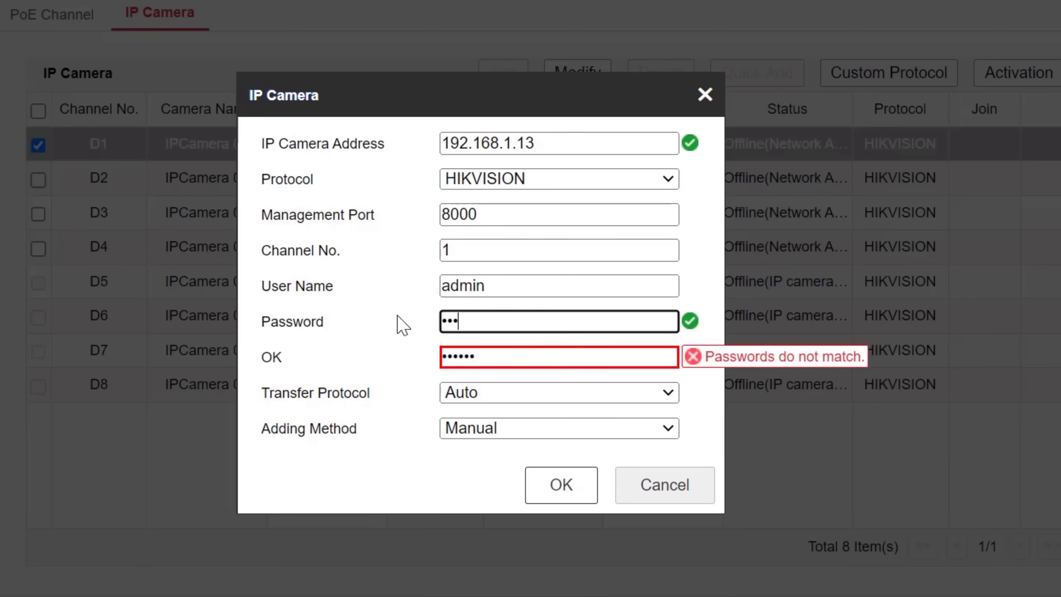
{"action": "type", "text": "•••••"}
{"action": "left_click_drag", "start_coordinate": [522, 354], "coordinate": [398, 362]}
{"action": "type", "text": "••"}
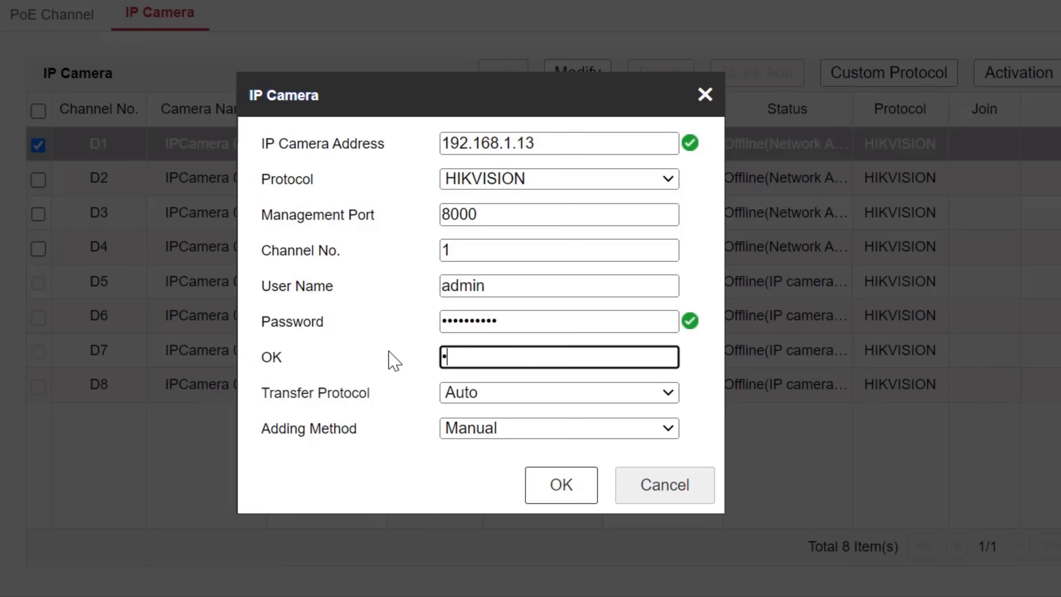
{"action": "type", "text": "••••••"}
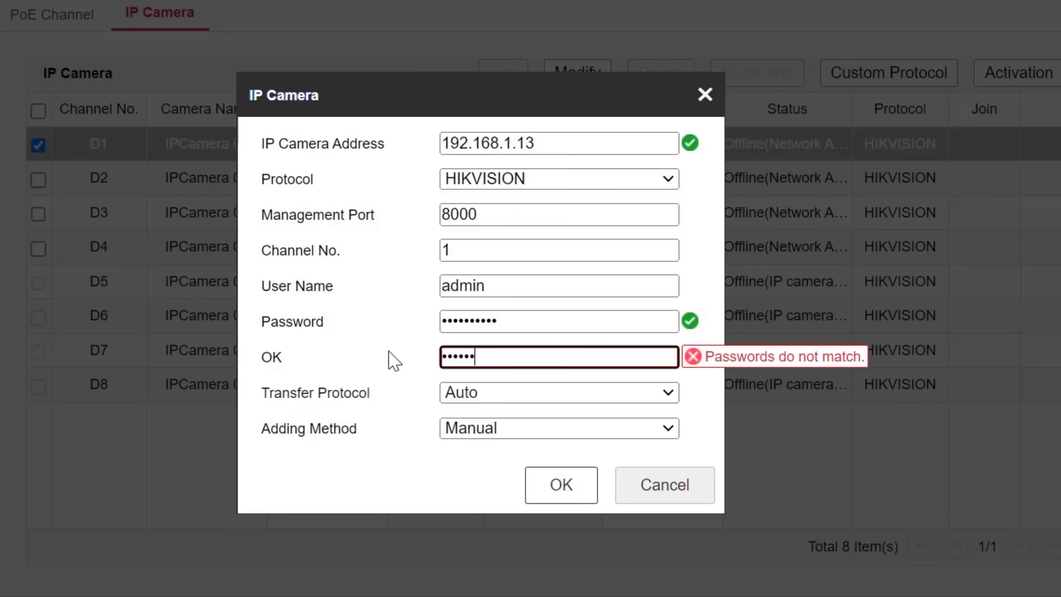
{"action": "type", "text": "••"}
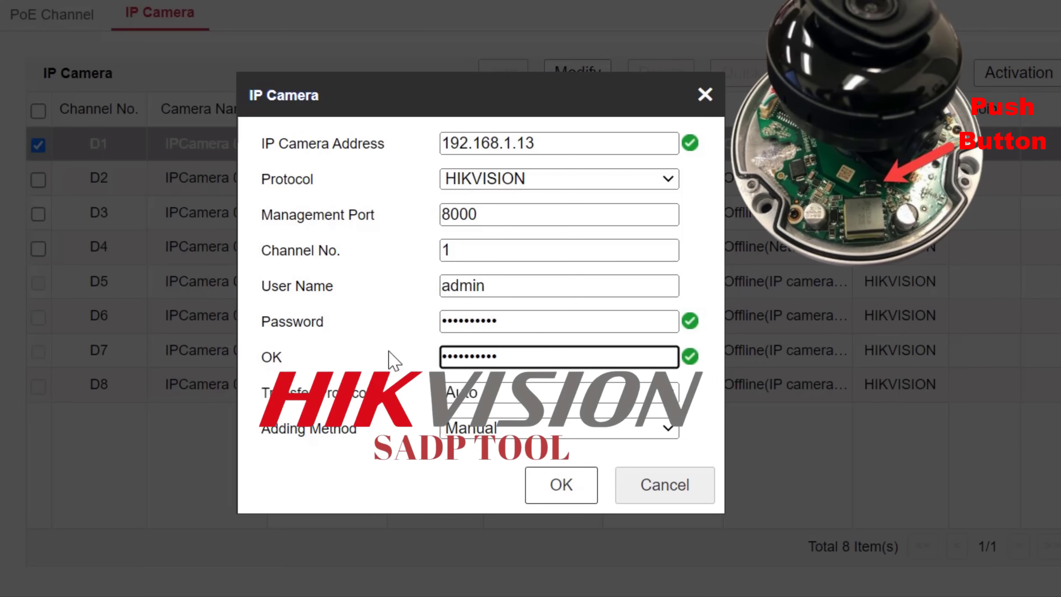
{"action": "left_click_drag", "start_coordinate": [255, 431], "coordinate": [359, 443]}
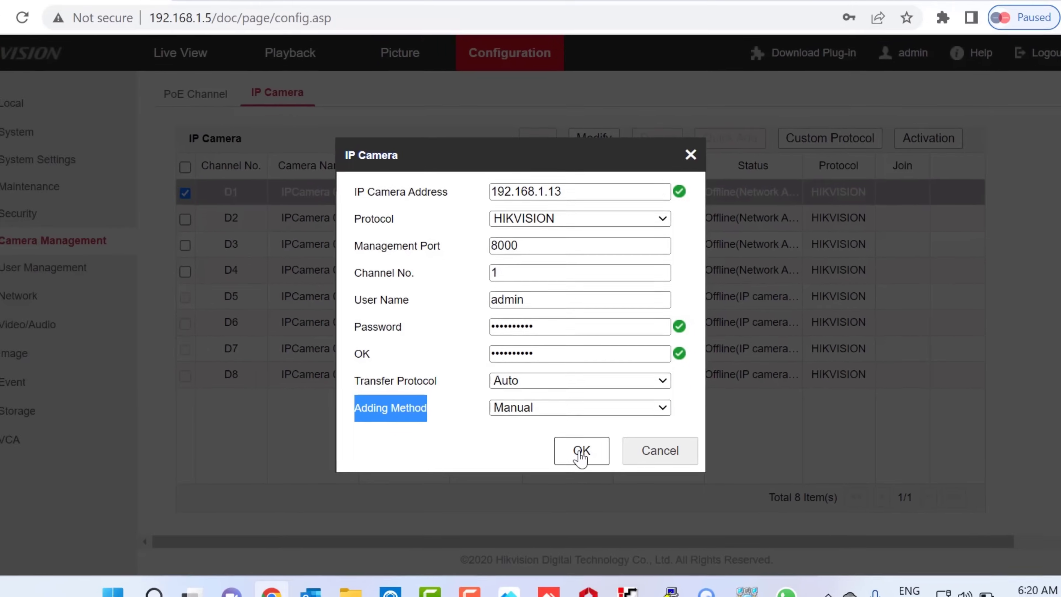
Step: Save D1, dismiss the password bubble, reload and confirm 192.168.1.13 shows Online
{"action": "left_click", "coordinate": [570, 472]}
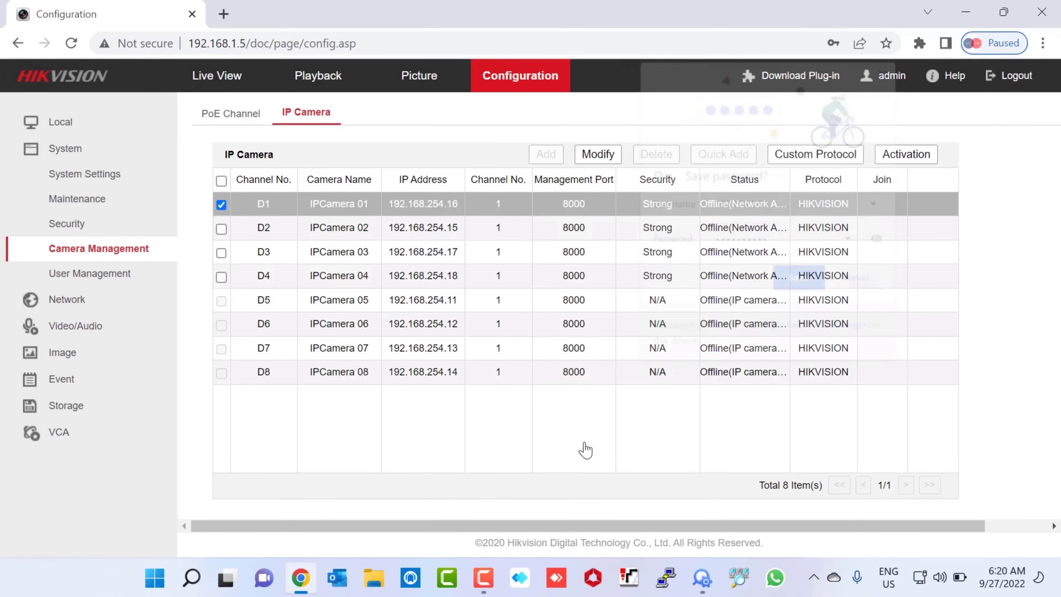
{"action": "left_click", "coordinate": [887, 68]}
{"action": "left_click_drag", "start_coordinate": [394, 203], "coordinate": [460, 206]}
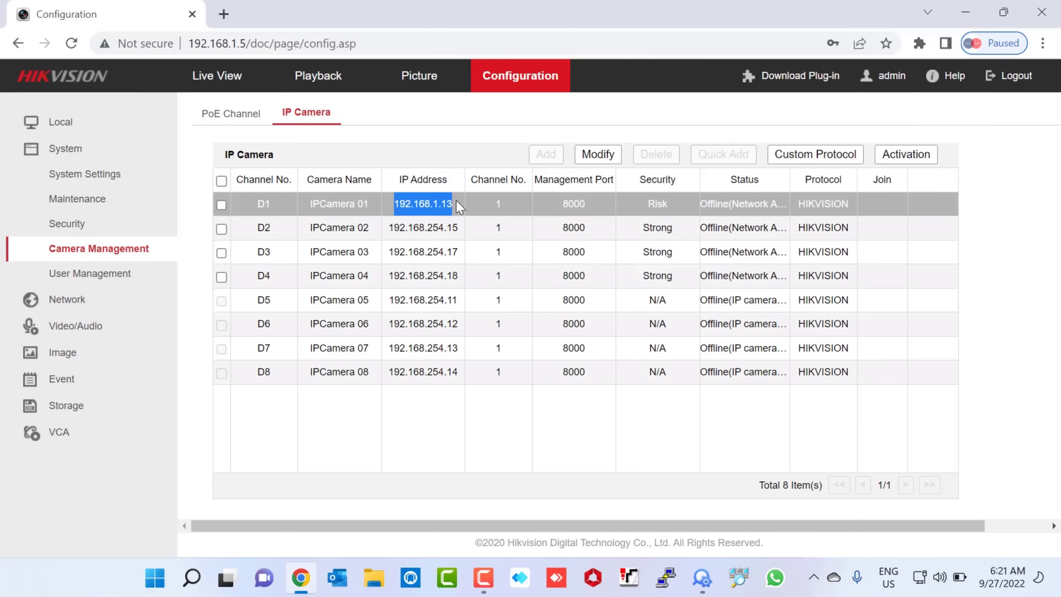
{"action": "left_click", "coordinate": [702, 207]}
{"action": "left_click_drag", "start_coordinate": [701, 206], "coordinate": [727, 208]}
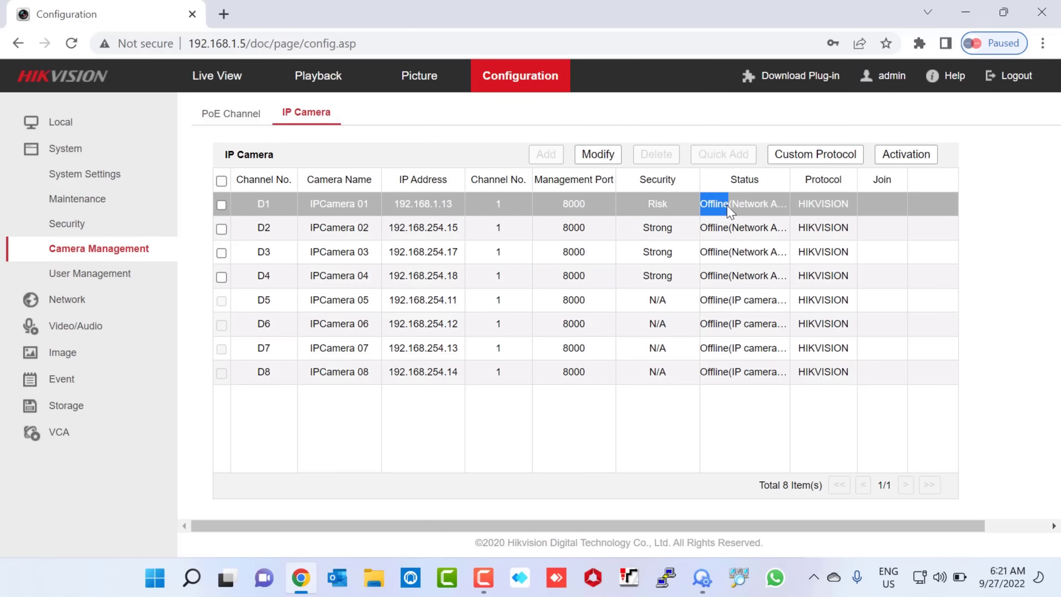
{"action": "left_click", "coordinate": [75, 44]}
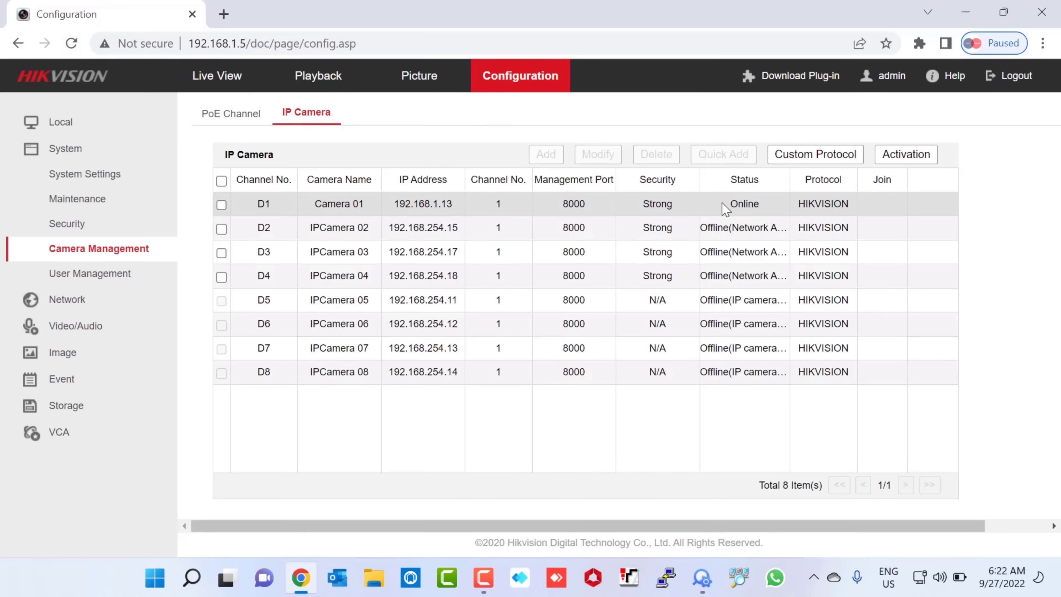
{"action": "left_click_drag", "start_coordinate": [735, 202], "coordinate": [766, 201]}
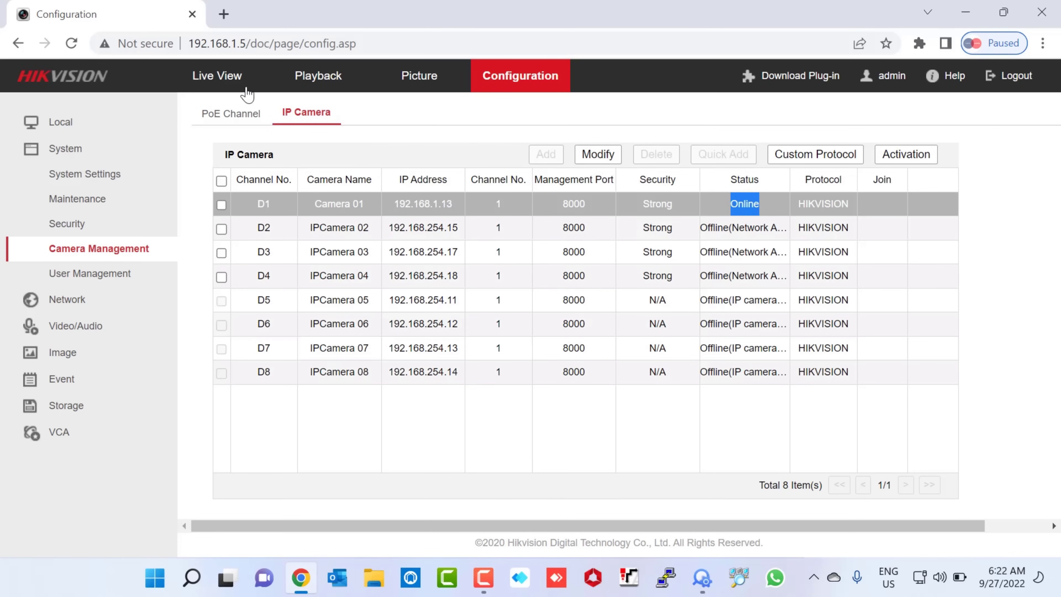
{"action": "left_click", "coordinate": [233, 80]}
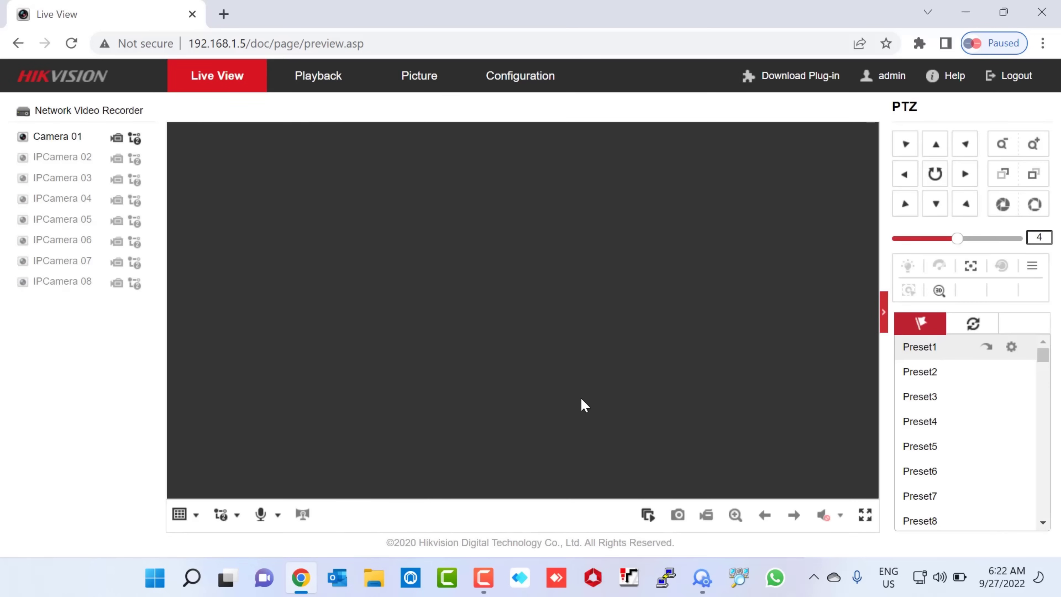
Step: Start all live view so Camera 01 streams, then select camera 003 in SADP
{"action": "left_click", "coordinate": [647, 518]}
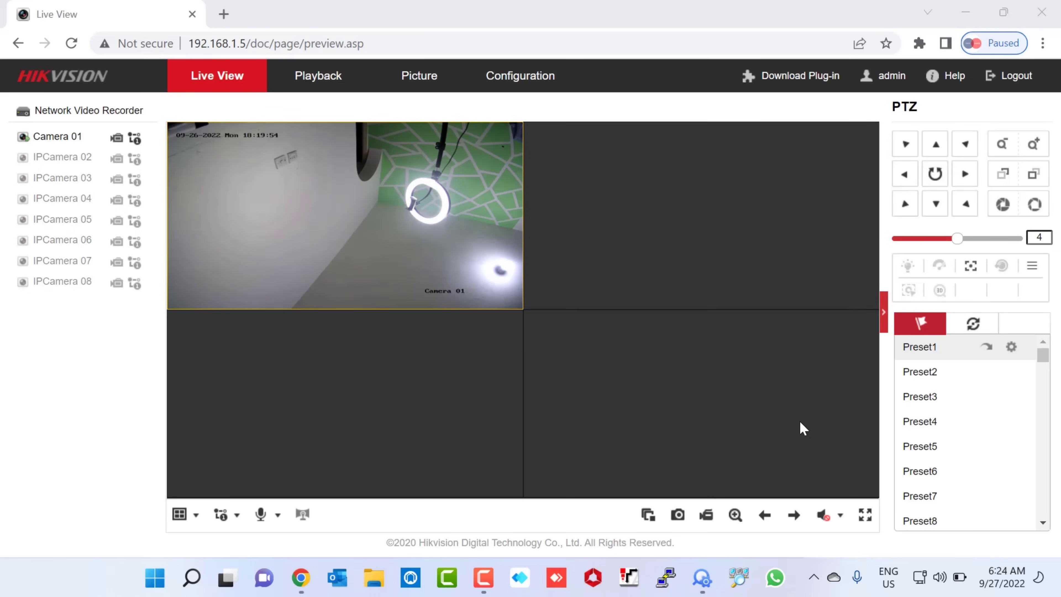
{"action": "left_click", "coordinate": [701, 578]}
{"action": "left_click", "coordinate": [232, 125]}
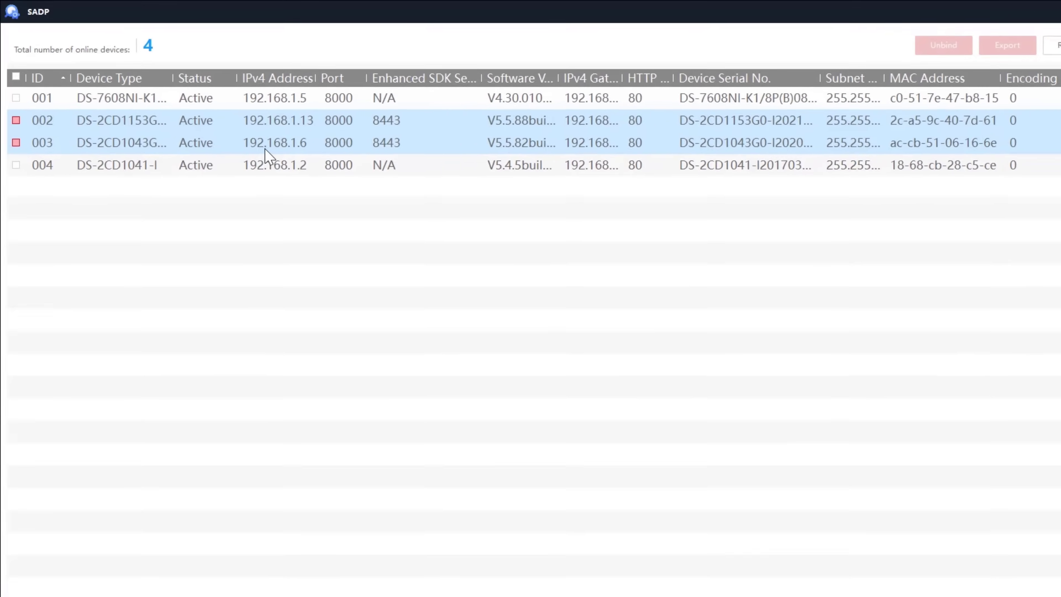
Step: Select cameras 004 and 003 in SADP to note 192.168.1.2 and 192.168.1.6, then return to Chrome
{"action": "left_click", "coordinate": [326, 202]}
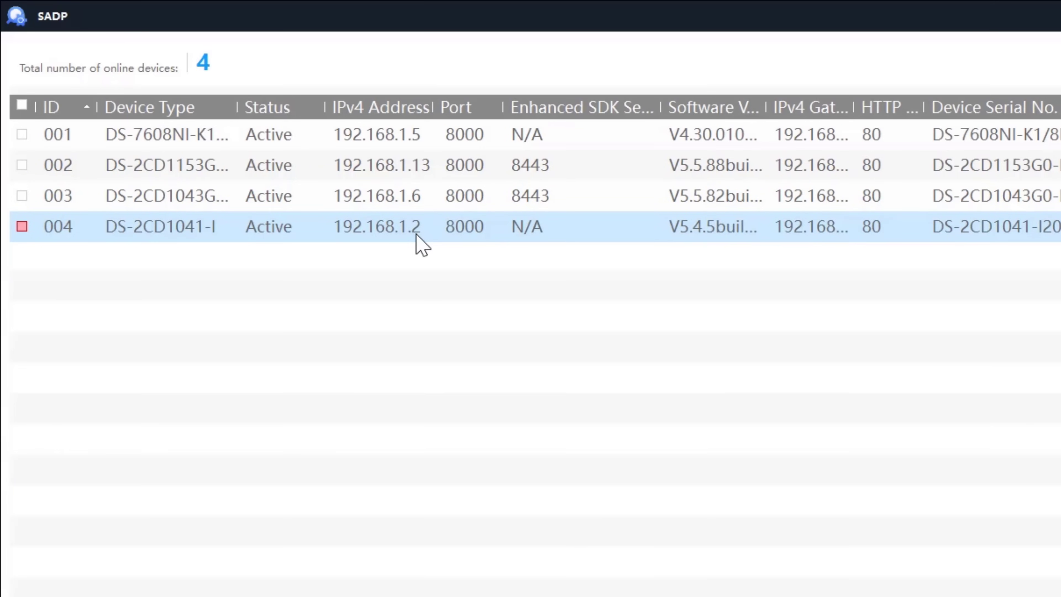
{"action": "left_click", "coordinate": [426, 196], "text": "ctrl"}
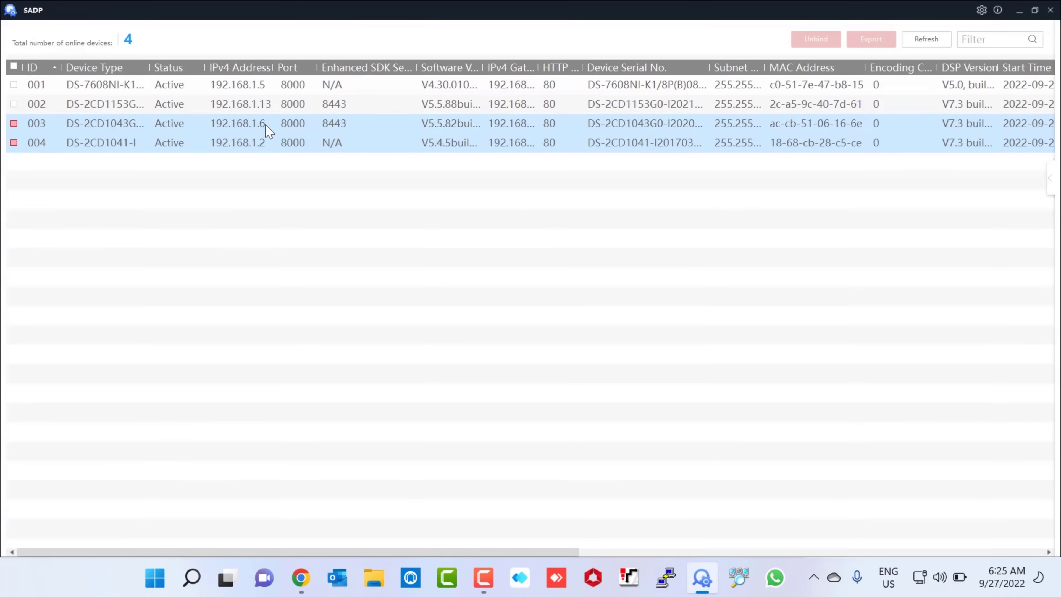
{"action": "left_click", "coordinate": [272, 147]}
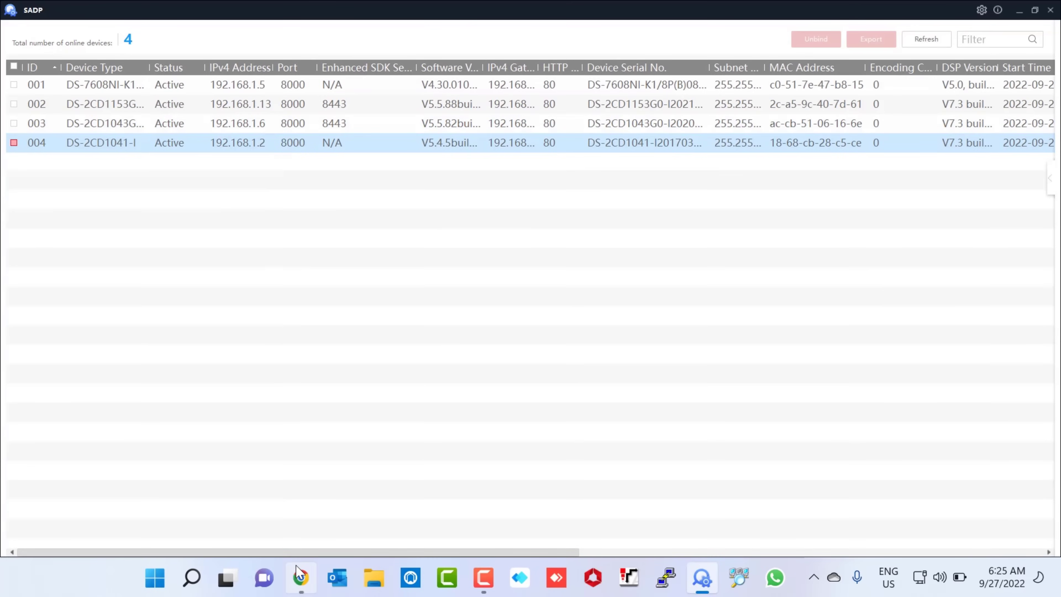
{"action": "left_click", "coordinate": [298, 575]}
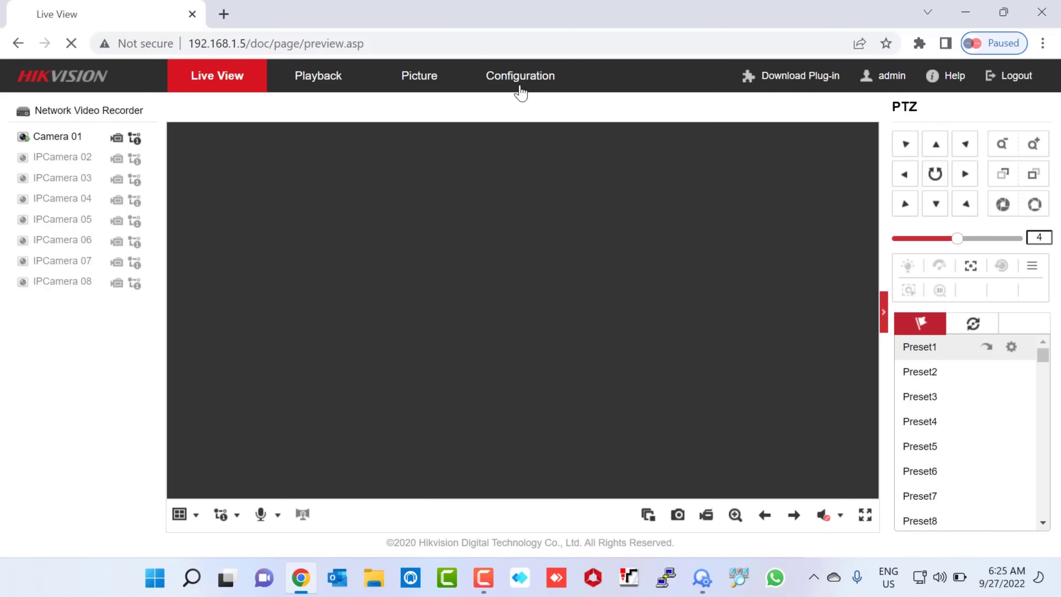
Step: Open channel D2's Modify dialog and replace 192.168.254.15 with 192.168.1.6
{"action": "left_click", "coordinate": [520, 76]}
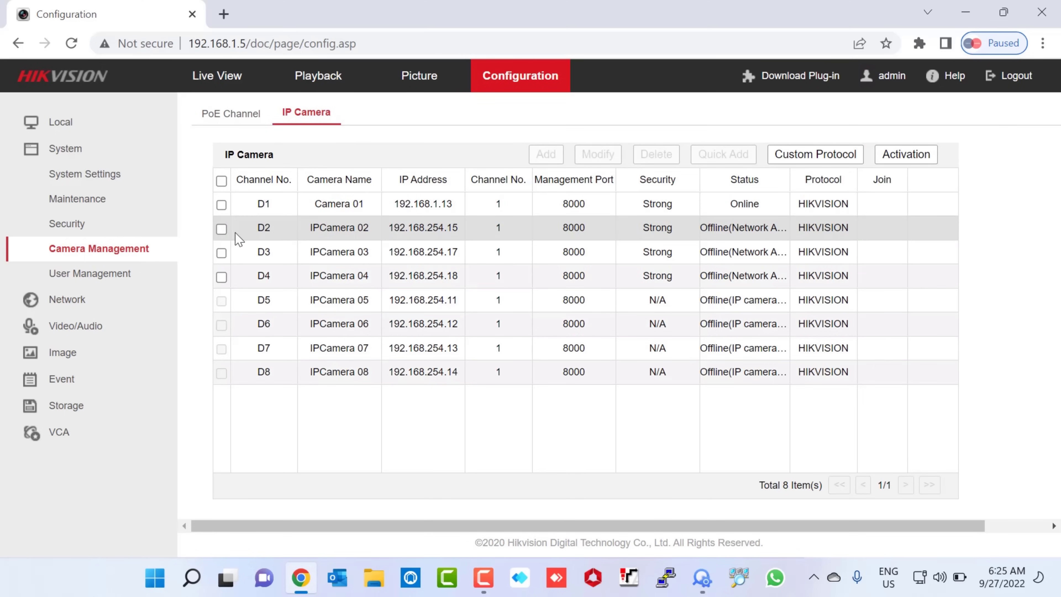
{"action": "left_click", "coordinate": [221, 228]}
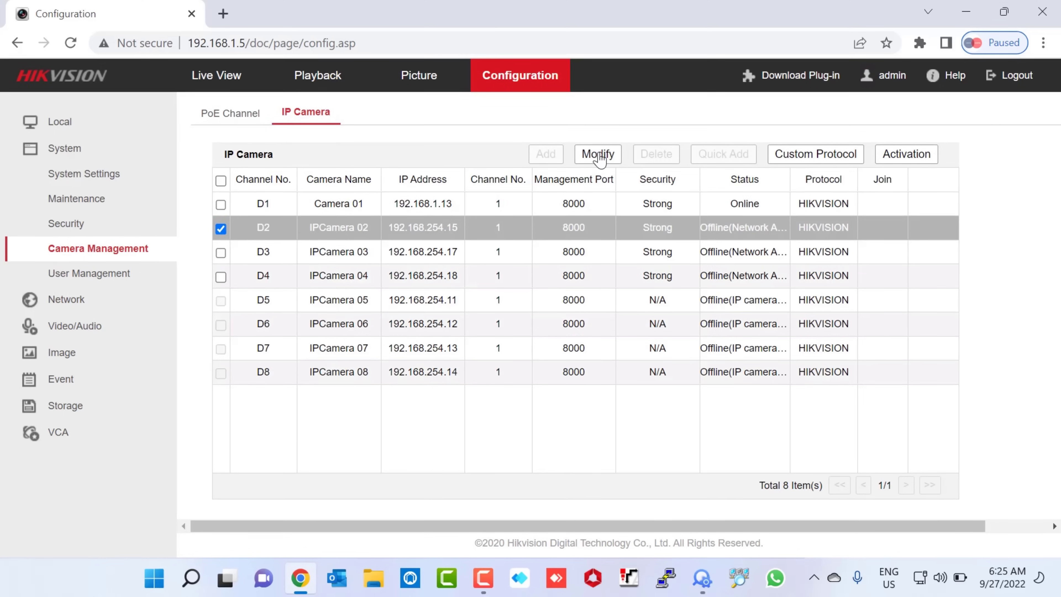
{"action": "left_click", "coordinate": [598, 154]}
{"action": "left_click_drag", "start_coordinate": [598, 204], "coordinate": [531, 195]}
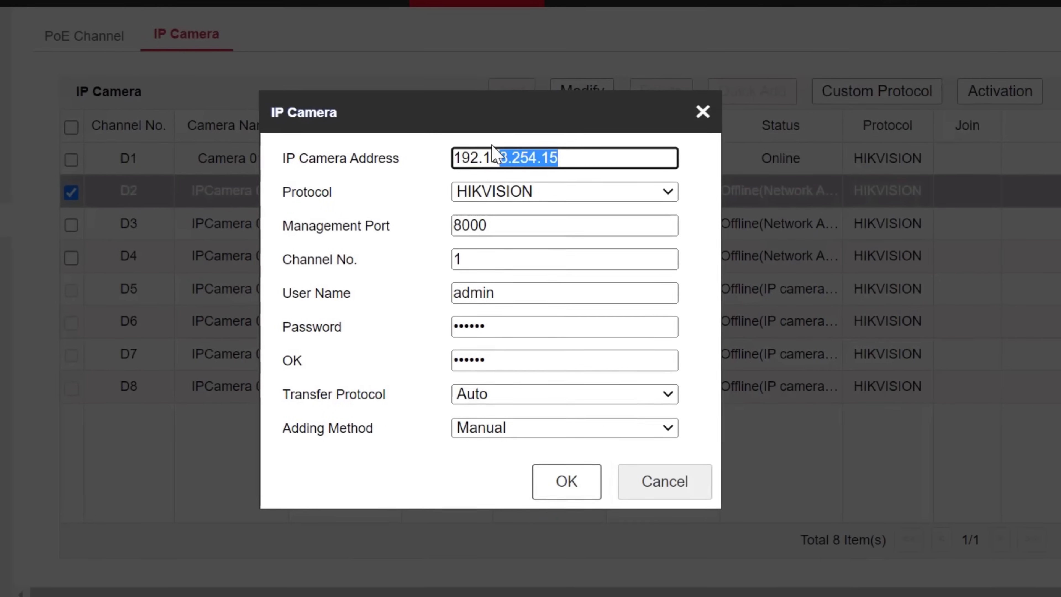
{"action": "left_click_drag", "start_coordinate": [495, 154], "coordinate": [426, 150]}
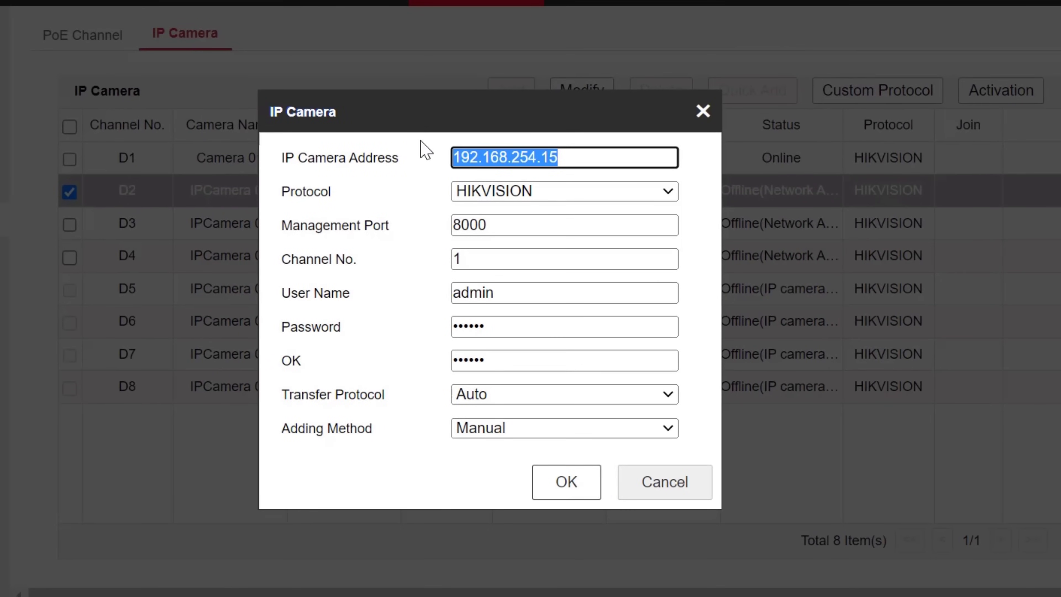
{"action": "type", "text": "192.168.1"}
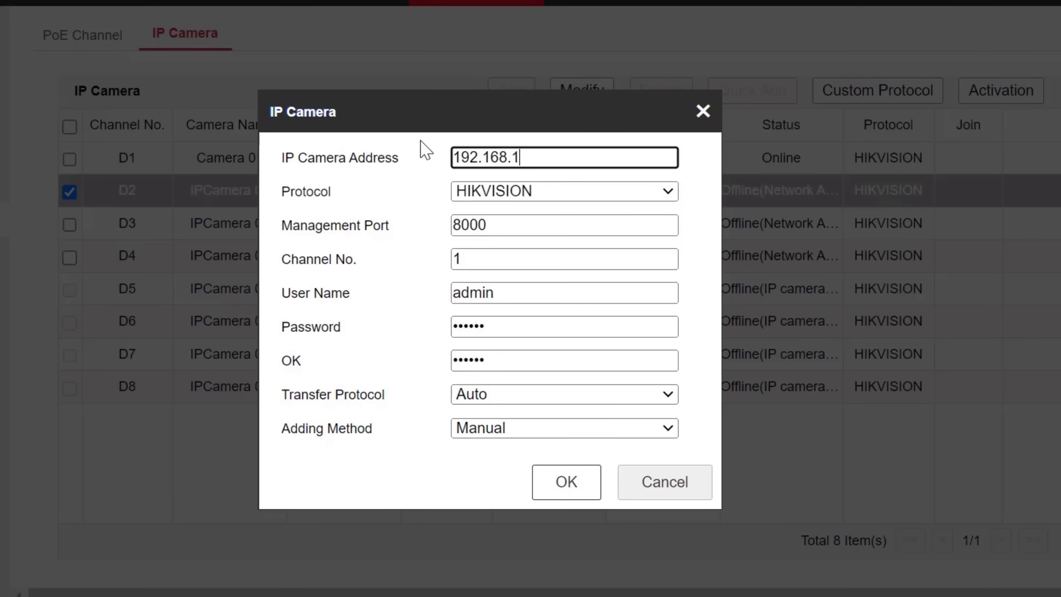
{"action": "type", "text": ".6"}
Step: Enter and confirm the camera's real password for D2 and save the channel
{"action": "left_click", "coordinate": [495, 327]}
{"action": "left_click_drag", "start_coordinate": [495, 327], "coordinate": [433, 329]}
{"action": "key", "text": "BackSpace"}
{"action": "type", "text": "a*******"}
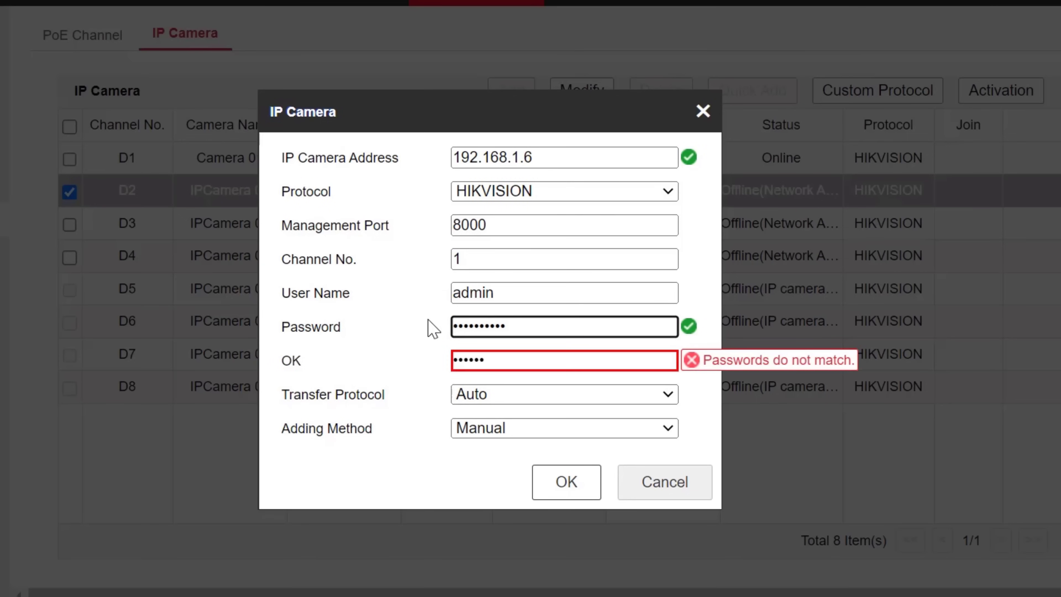
{"action": "left_click", "coordinate": [518, 360]}
{"action": "left_click_drag", "start_coordinate": [488, 360], "coordinate": [437, 362]}
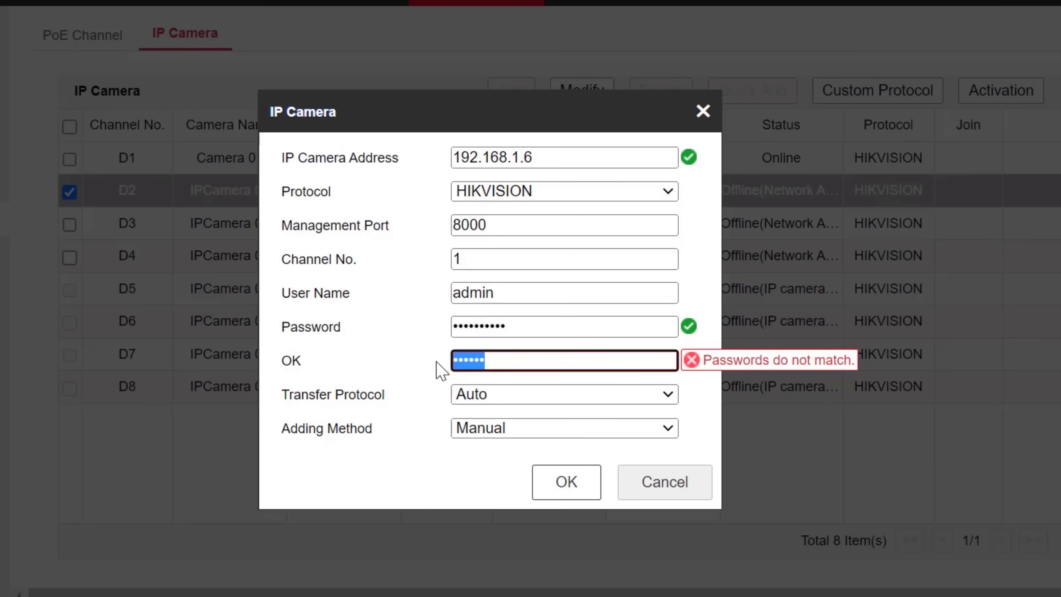
{"action": "type", "text": "******"}
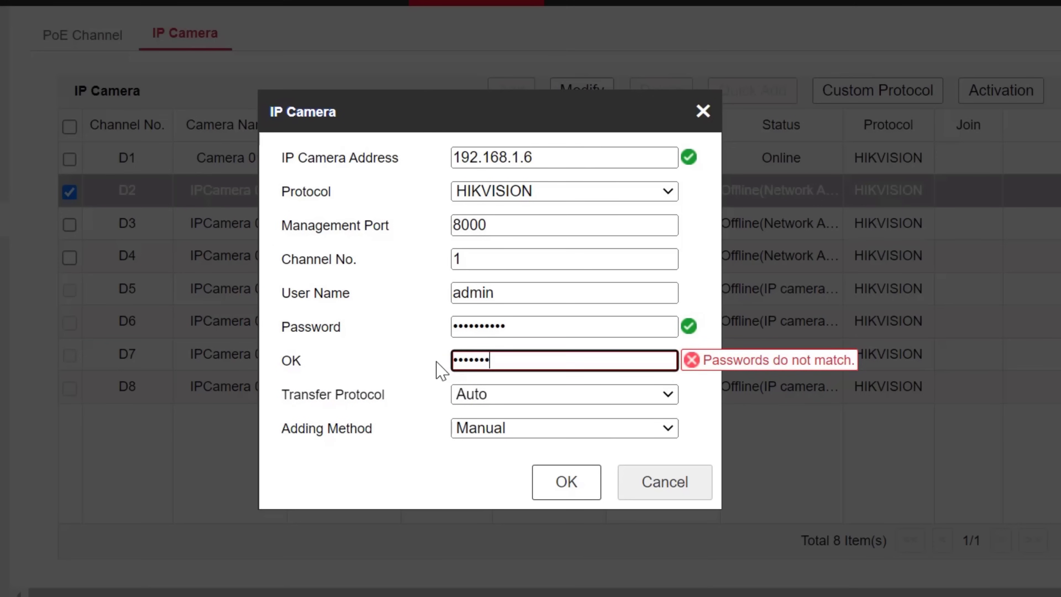
{"action": "type", "text": "***"}
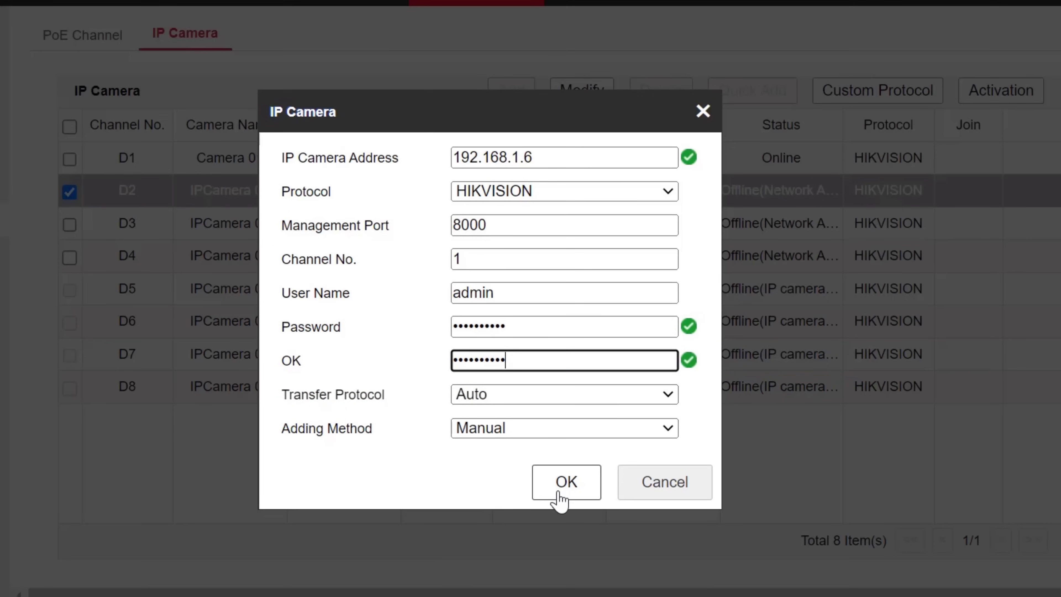
{"action": "left_click", "coordinate": [558, 493]}
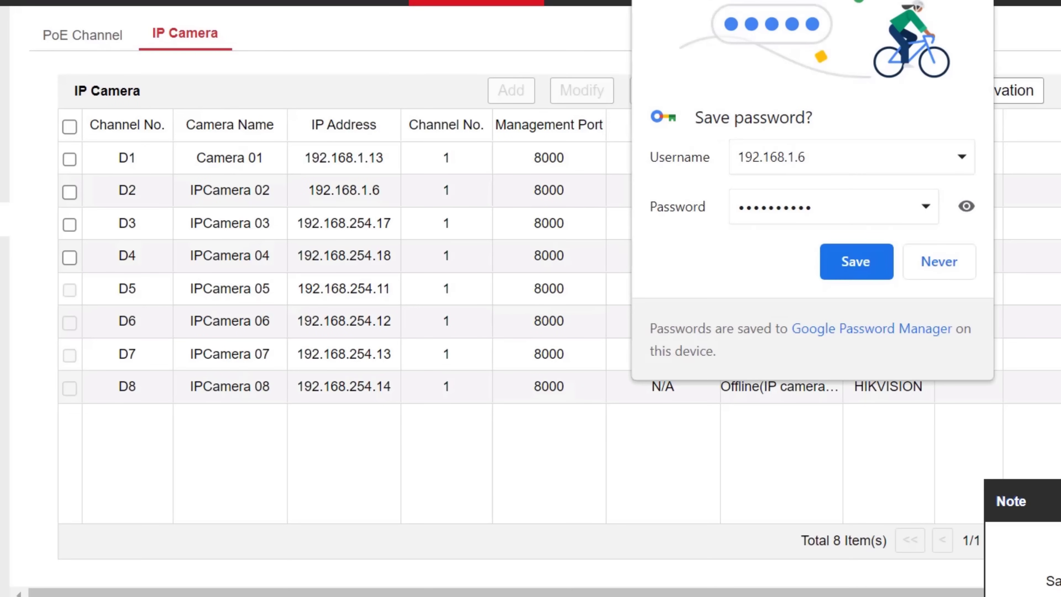
{"action": "left_click_drag", "start_coordinate": [393, 197], "coordinate": [312, 188]}
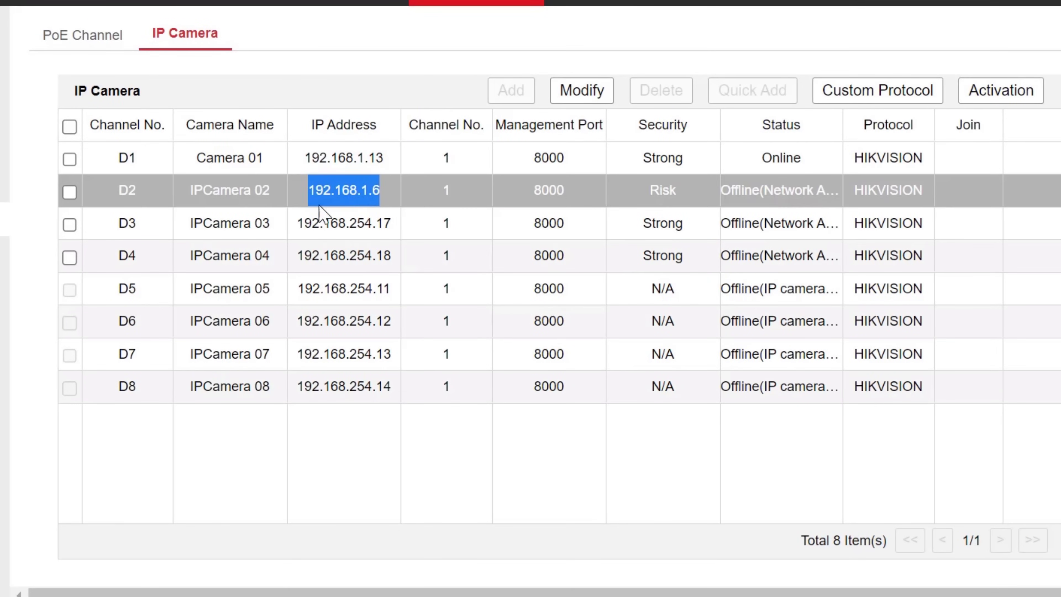
{"action": "left_click", "coordinate": [330, 225]}
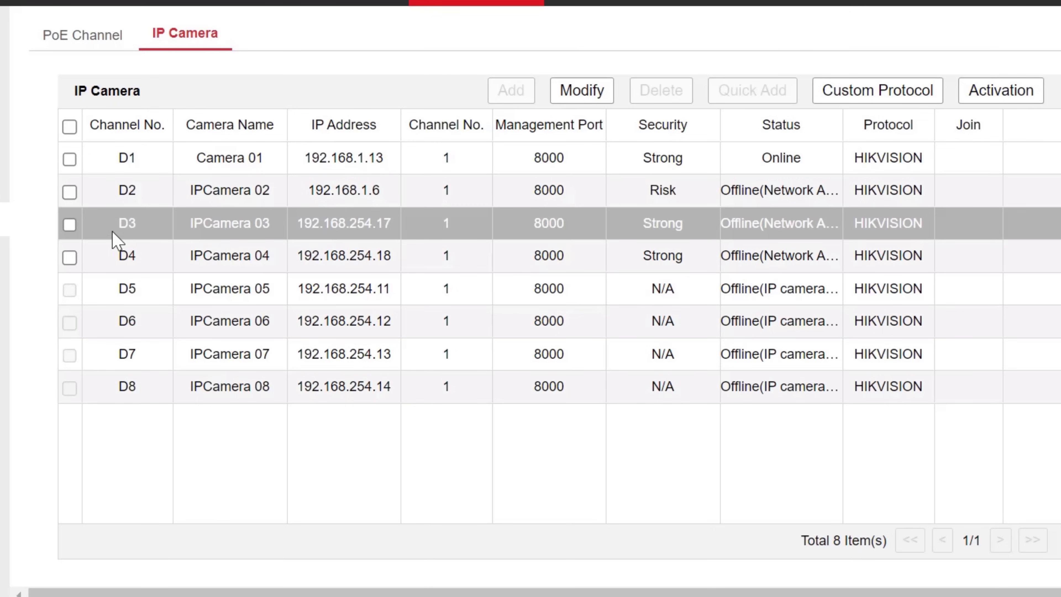
Step: Change channel D3's IP camera address from 192.168.254.17 to 192.168.1.2
{"action": "left_click", "coordinate": [69, 225]}
{"action": "left_click", "coordinate": [577, 107]}
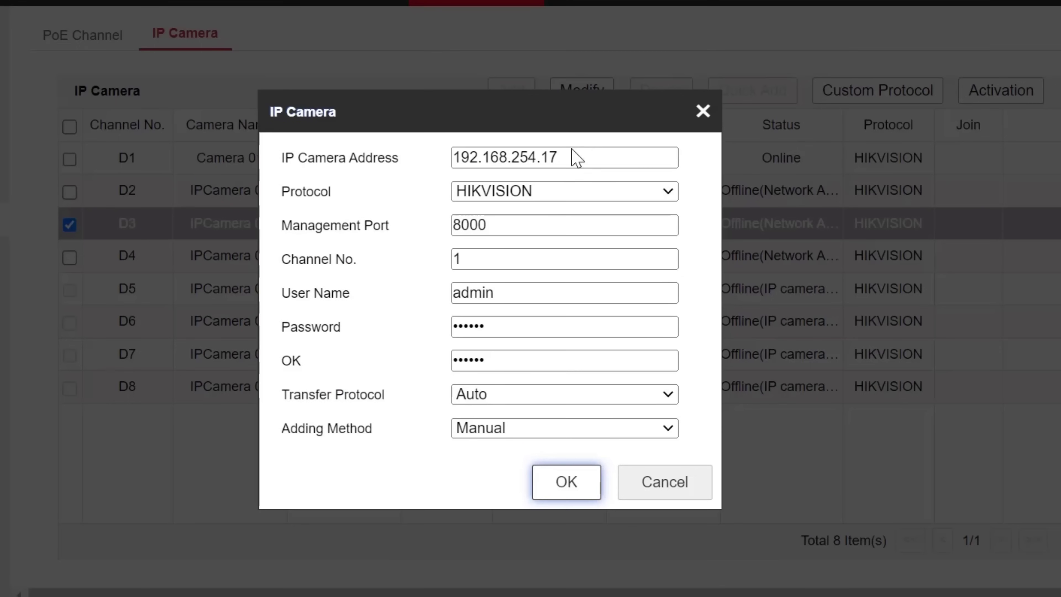
{"action": "left_click_drag", "start_coordinate": [585, 158], "coordinate": [427, 166]}
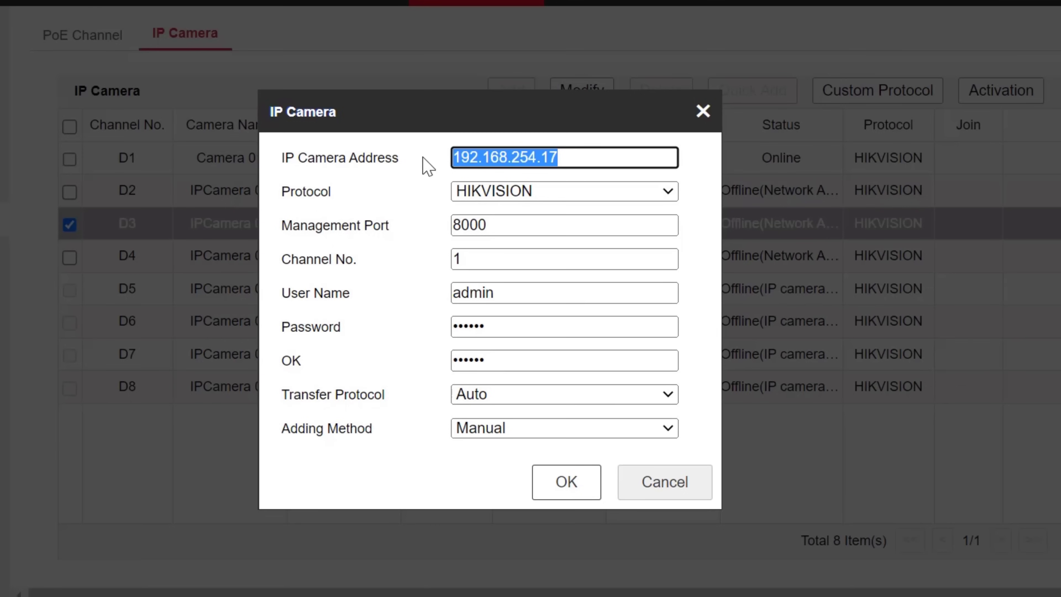
{"action": "type", "text": "192"}
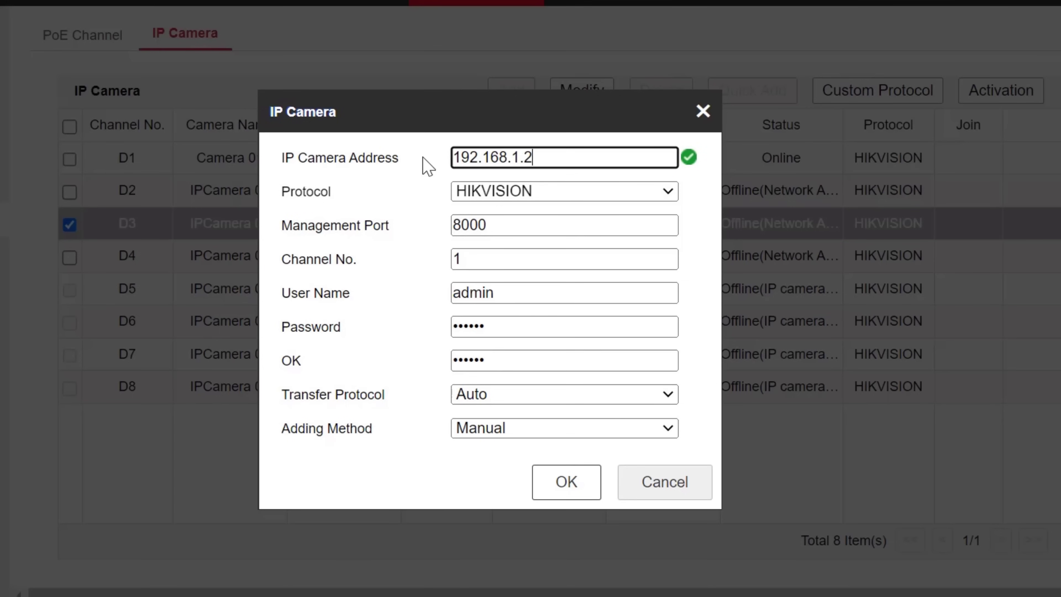
Step: Enter the camera's real password and confirmation for D3, and save the channel
{"action": "left_click_drag", "start_coordinate": [485, 327], "coordinate": [429, 330]}
{"action": "key", "text": "BackSpace"}
{"action": "type", "text": "a"}
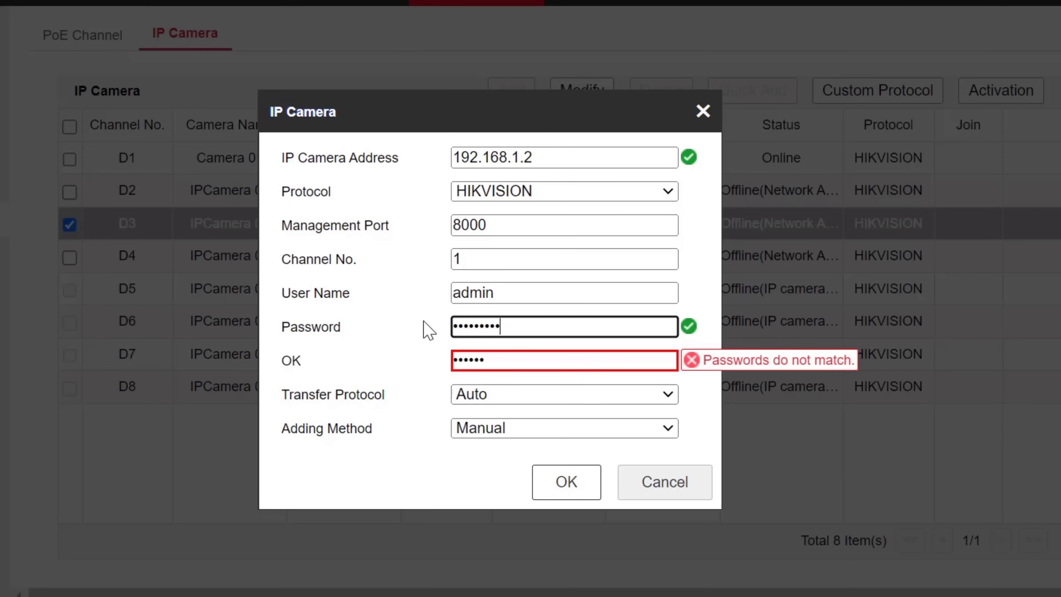
{"action": "left_click_drag", "start_coordinate": [485, 355], "coordinate": [382, 361]}
{"action": "key", "text": "BackSpace"}
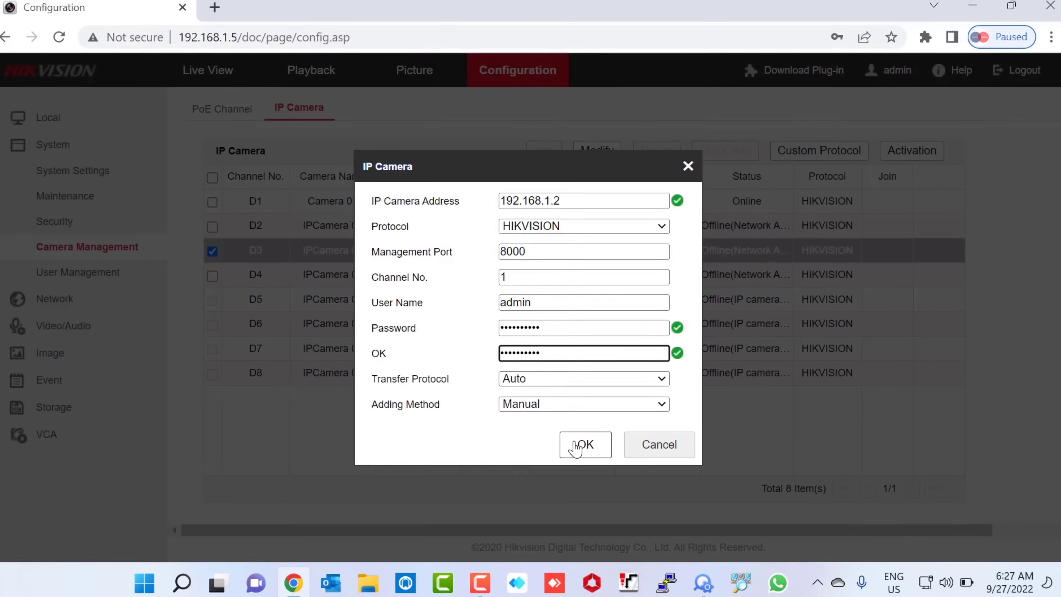
{"action": "left_click", "coordinate": [567, 481]}
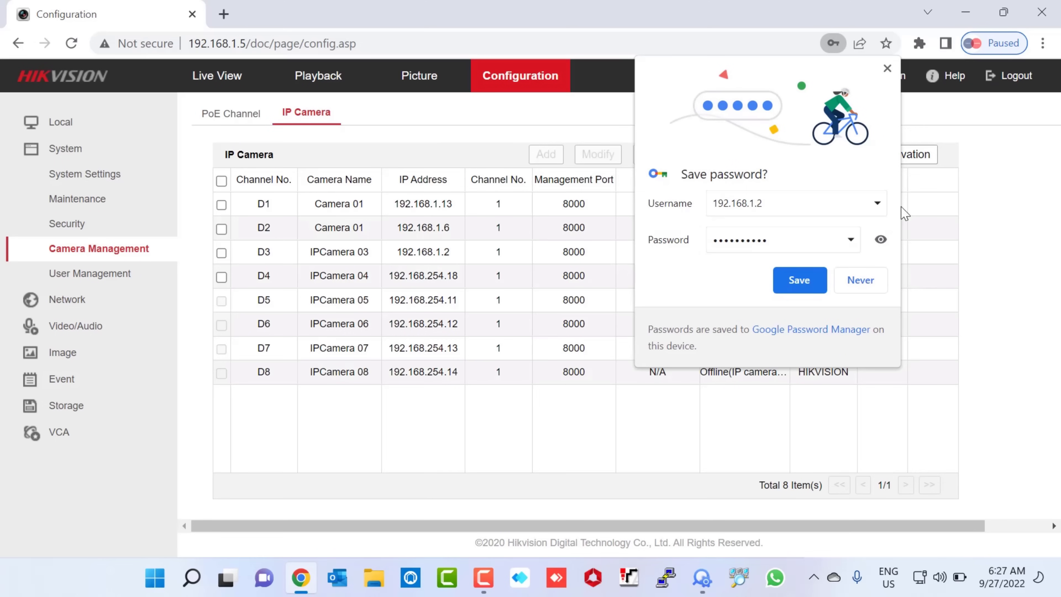
{"action": "left_click", "coordinate": [887, 69]}
Step: Reload the IP camera list, verify D1–D3 show Online, and switch to Live View
{"action": "double_click", "coordinate": [742, 228]}
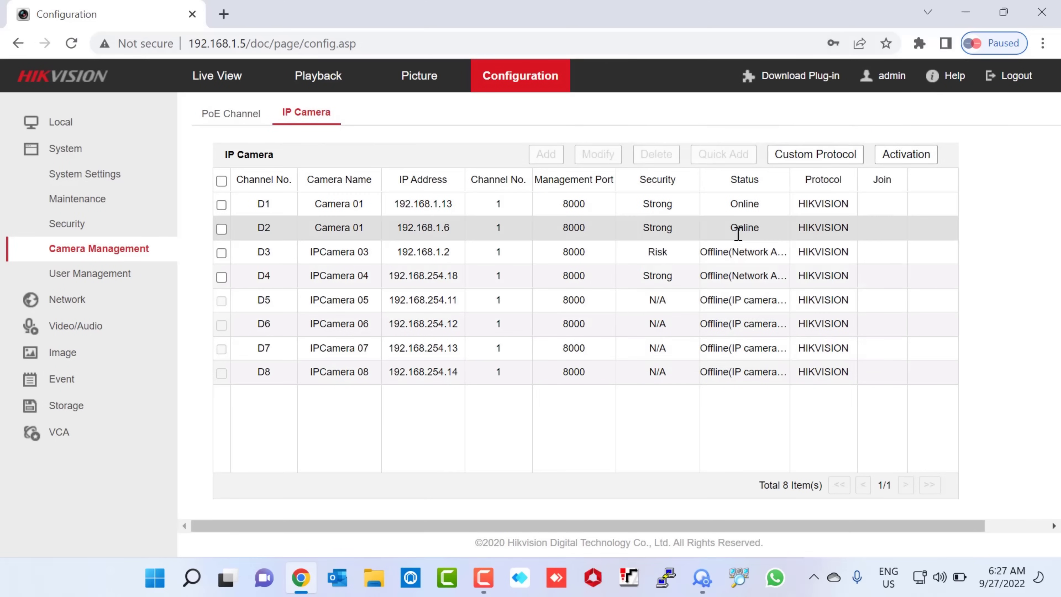
{"action": "left_click", "coordinate": [75, 44]}
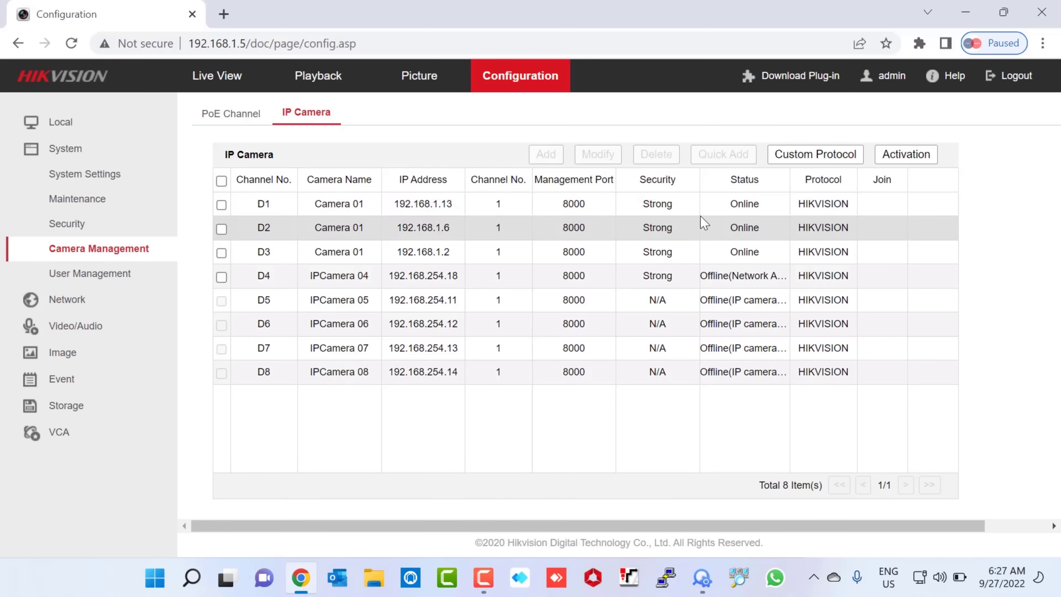
{"action": "left_click_drag", "start_coordinate": [751, 207], "coordinate": [773, 260]}
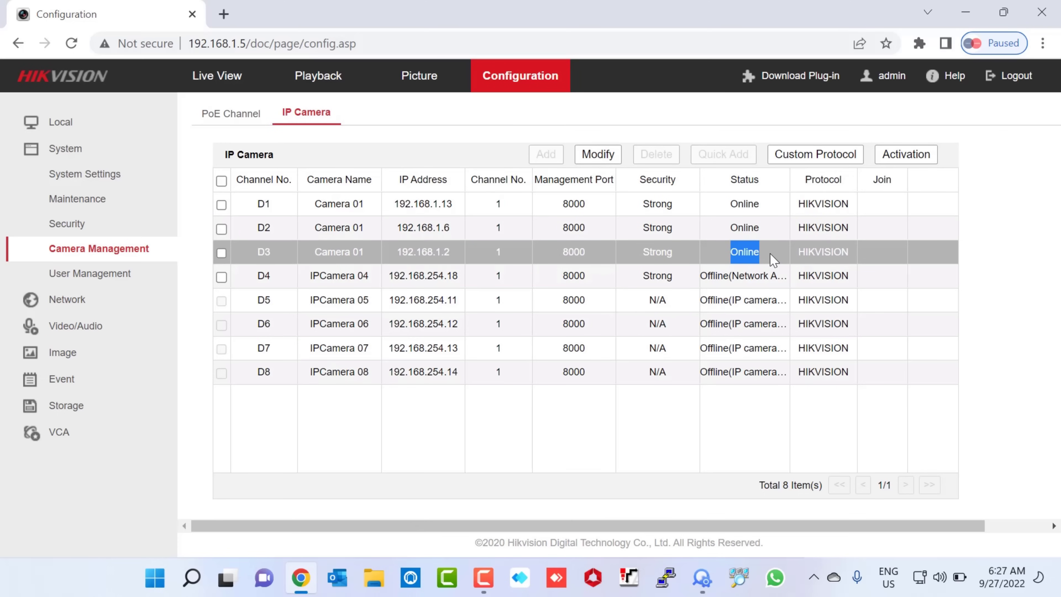
{"action": "left_click", "coordinate": [236, 82]}
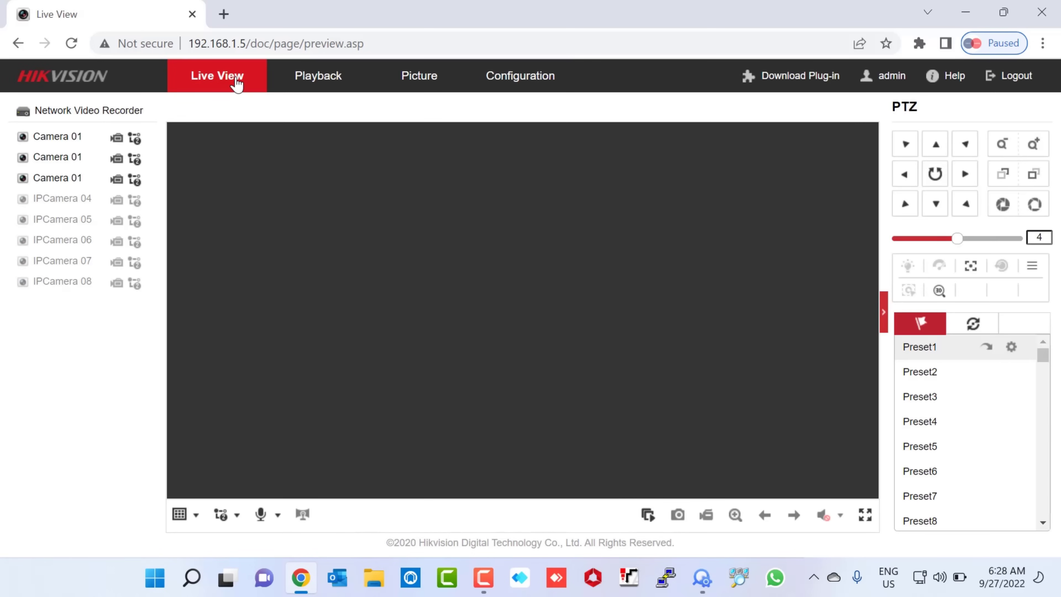
Step: Start live view on all channels so the three connected cameras' feeds play
{"action": "left_click", "coordinate": [647, 517]}
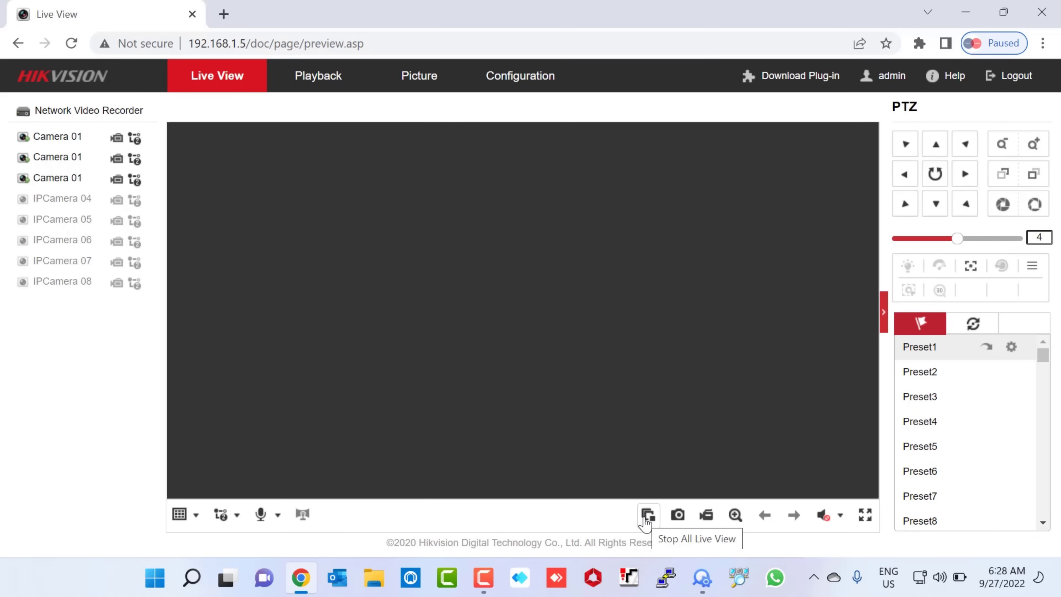